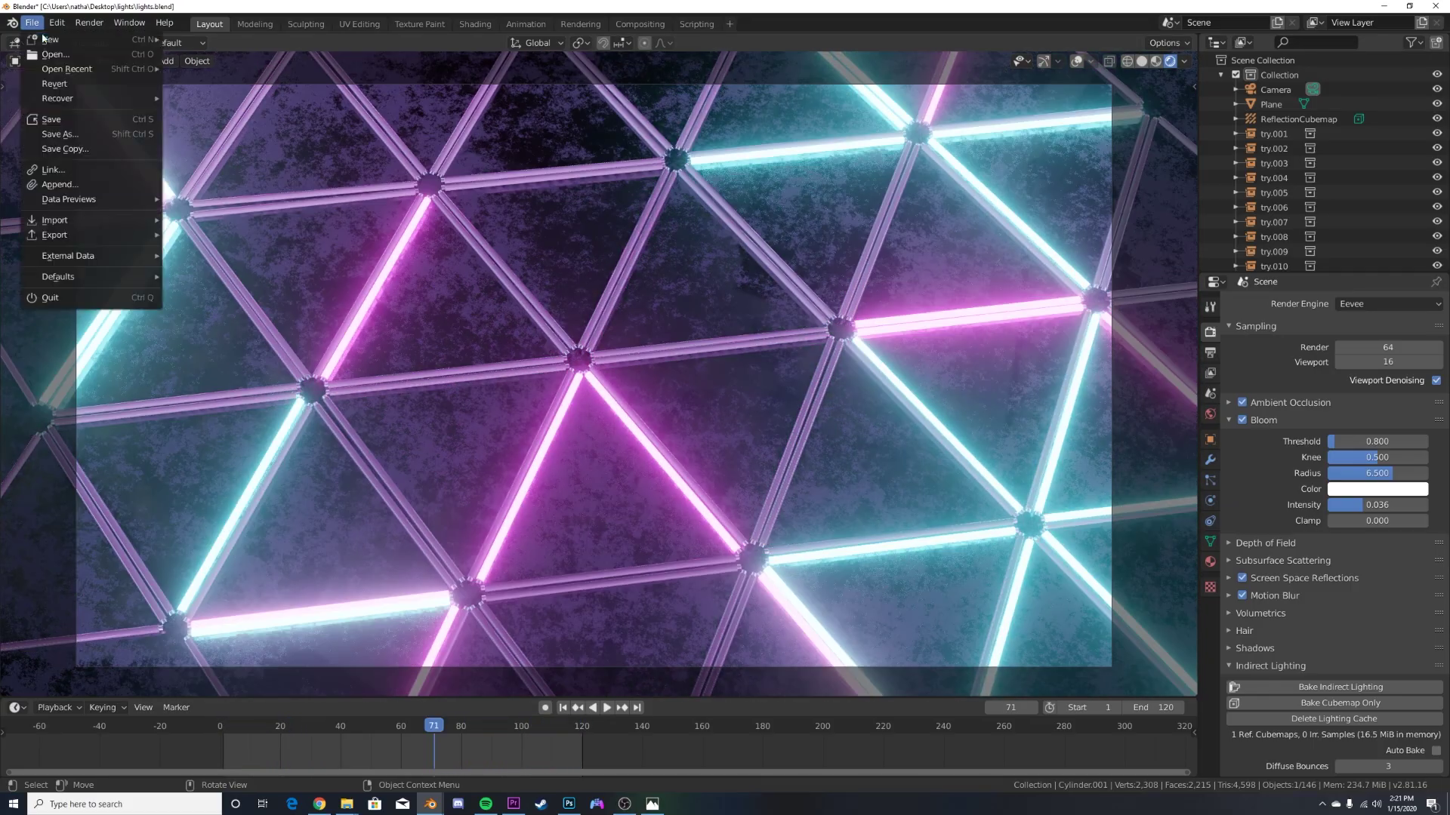
Start a new General file and delete the default cube, camera and light
mouse_move(45, 39)
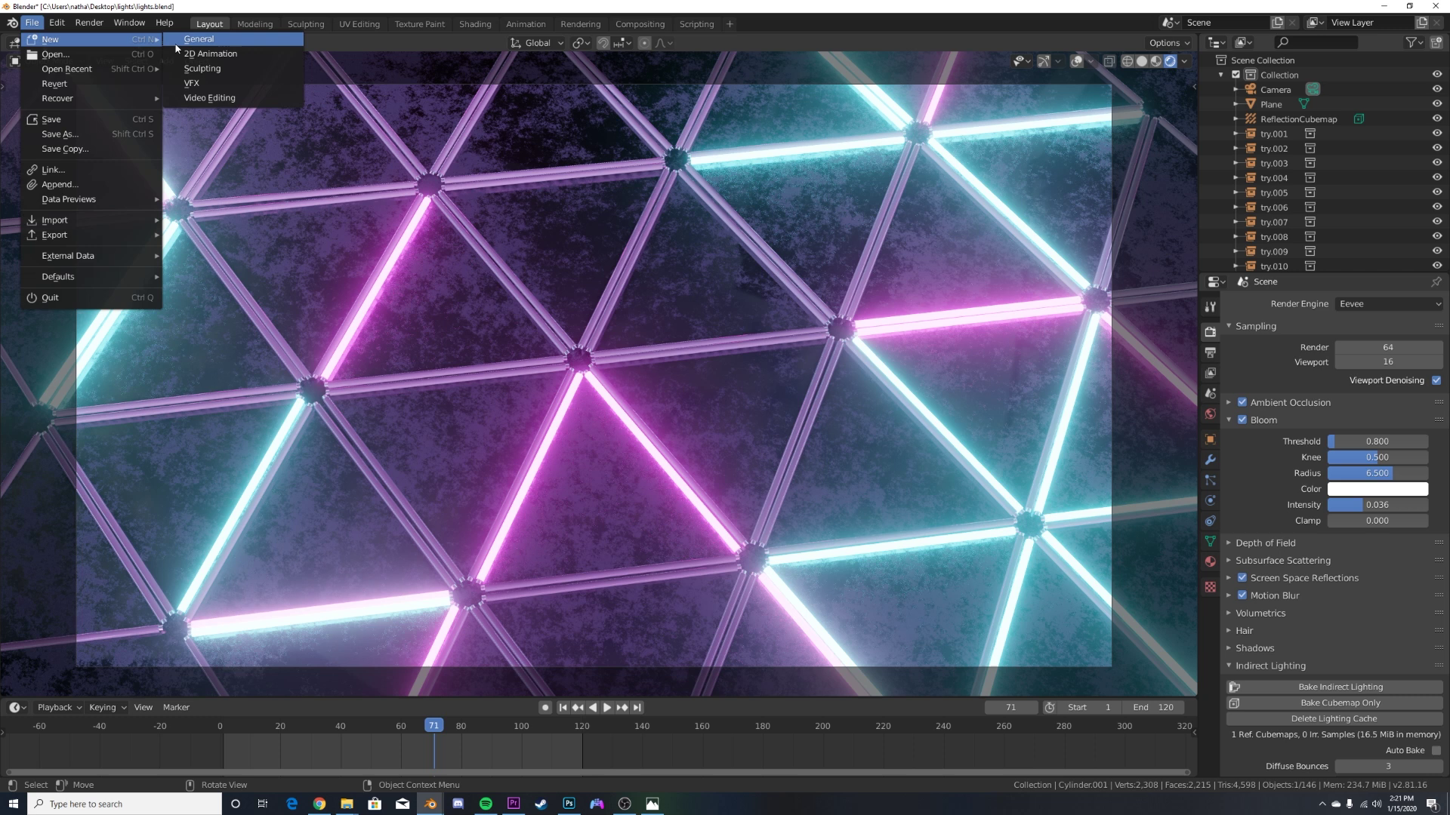
click(189, 43)
middle_drag(592, 472, 619, 378)
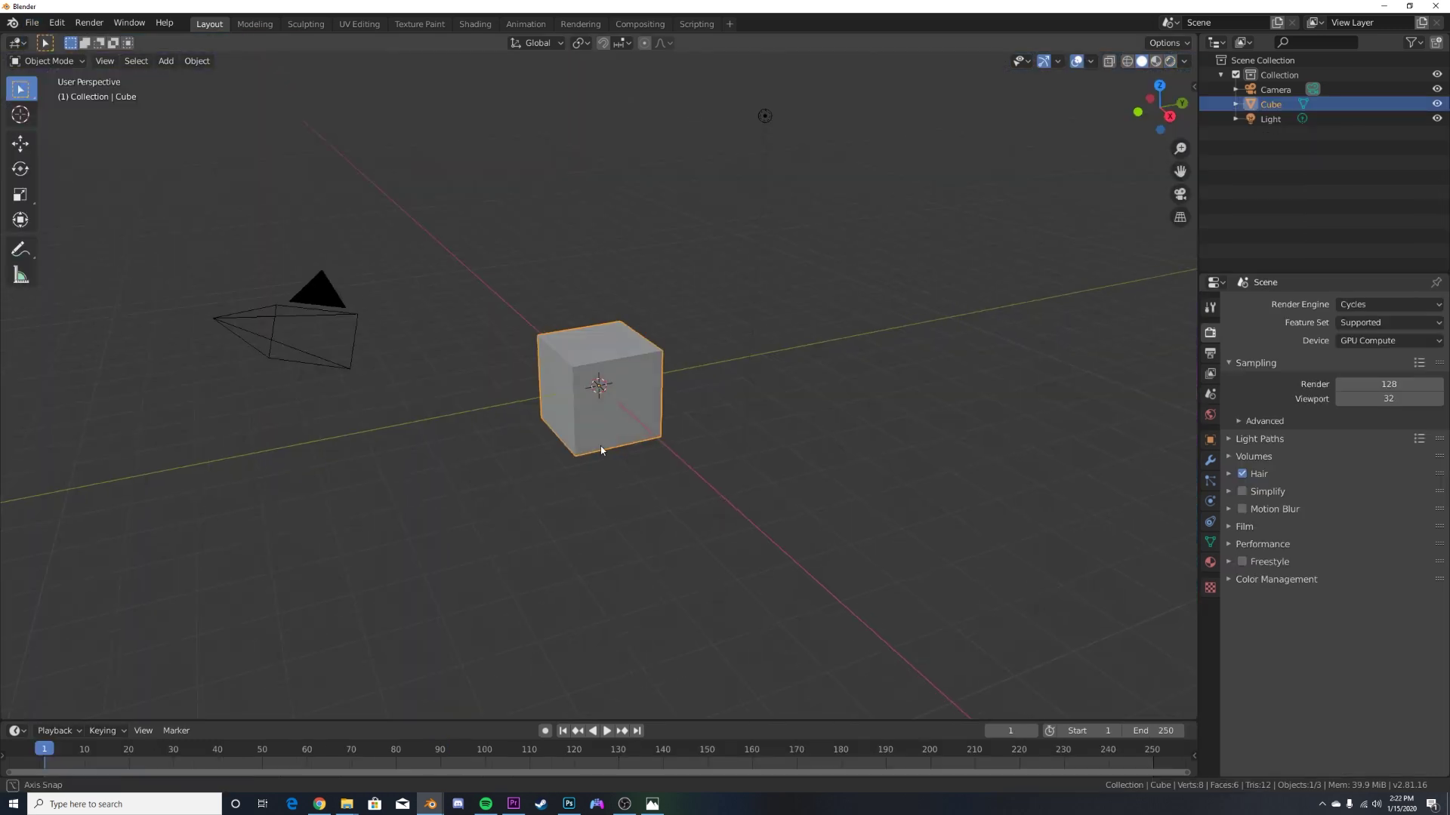
click(815, 338)
scroll(800, 317, down, 5)
drag(782, 232, 467, 462)
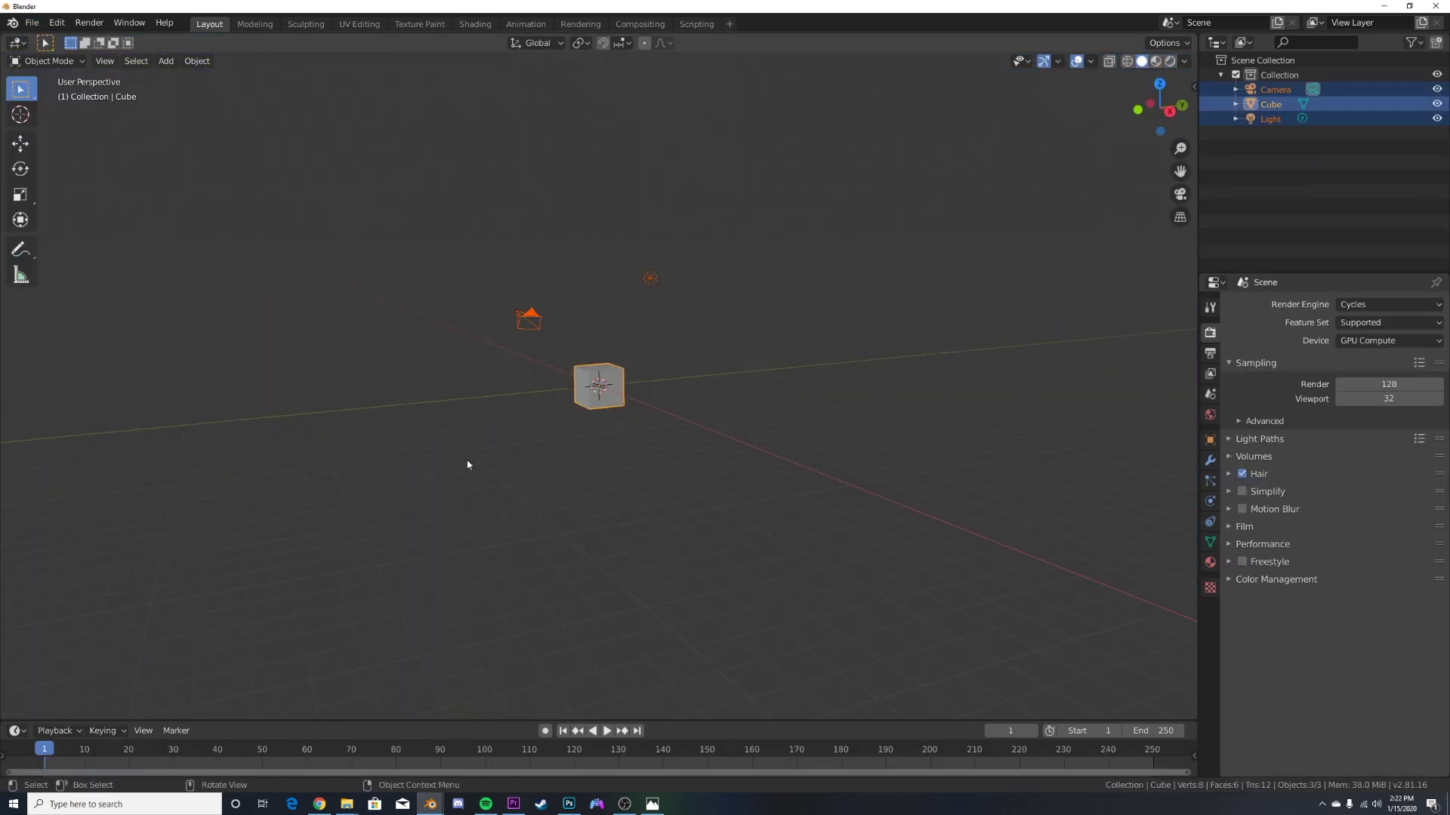
key(Delete)
Add an ico sphere mesh at the centre of the empty scene
key(shift+a)
mouse_move(587, 386)
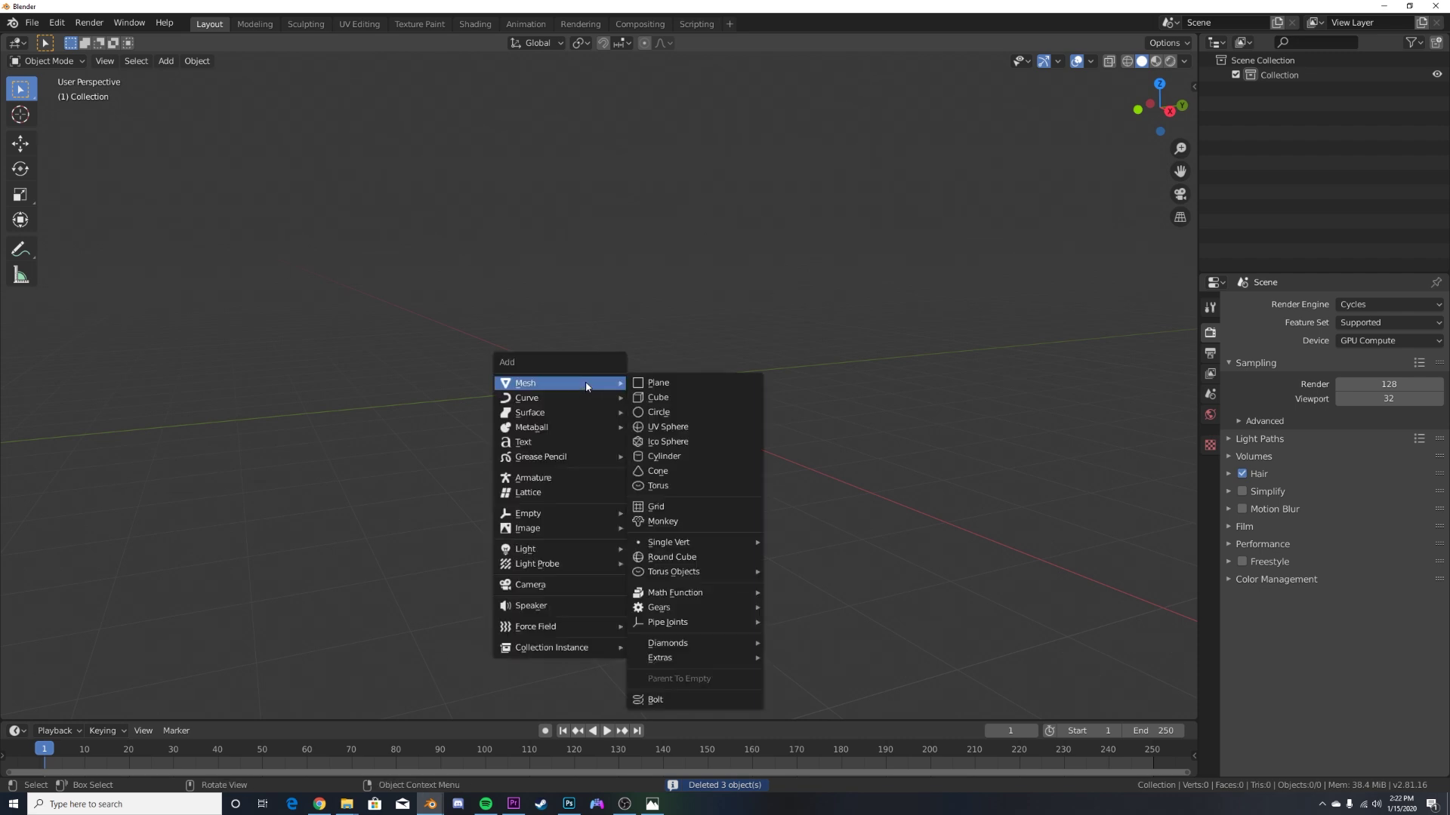
click(666, 443)
scroll(634, 420, up, 4)
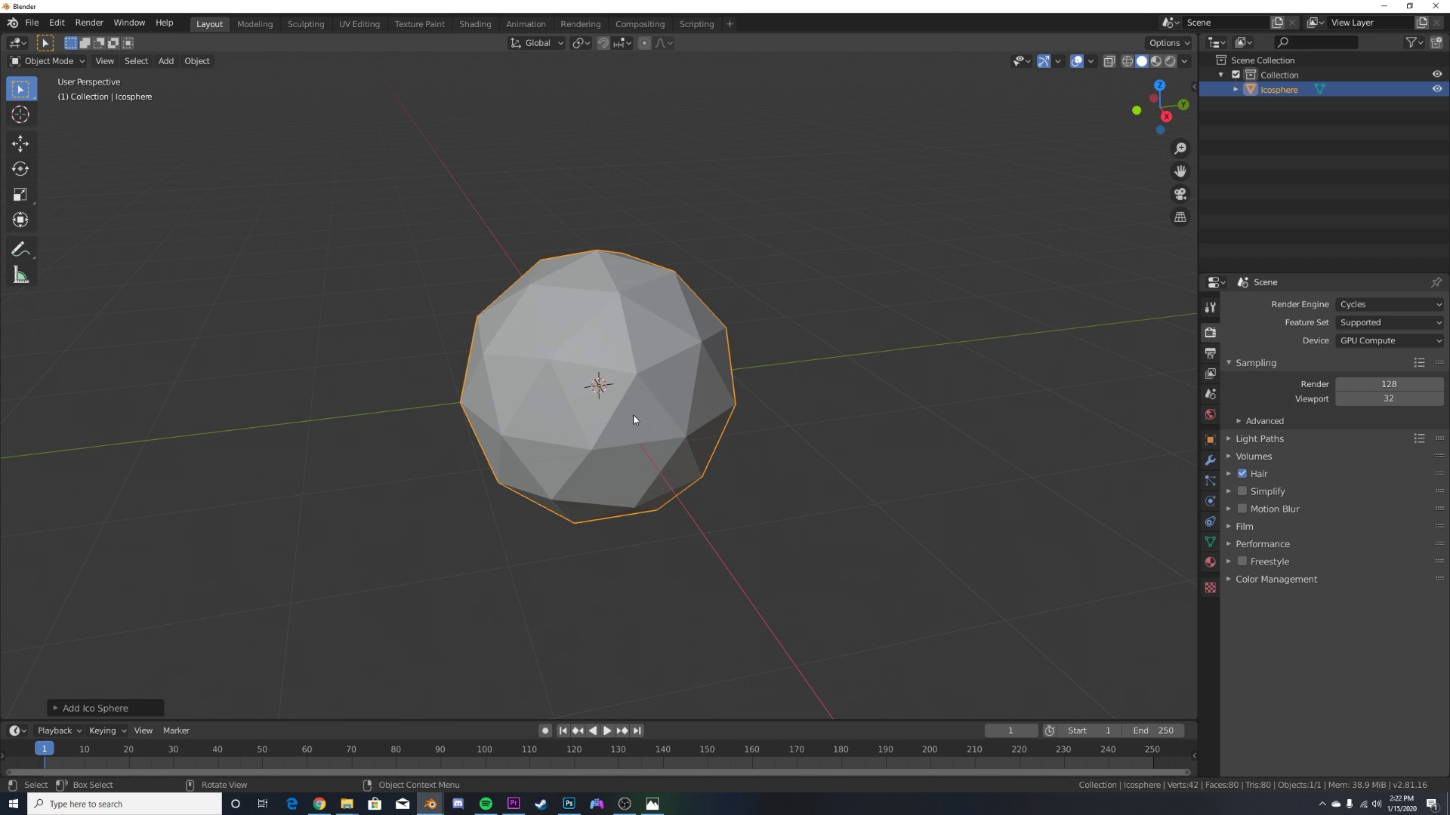
Switch to the Shading workspace and set the viewport shading's background to 0
click(475, 24)
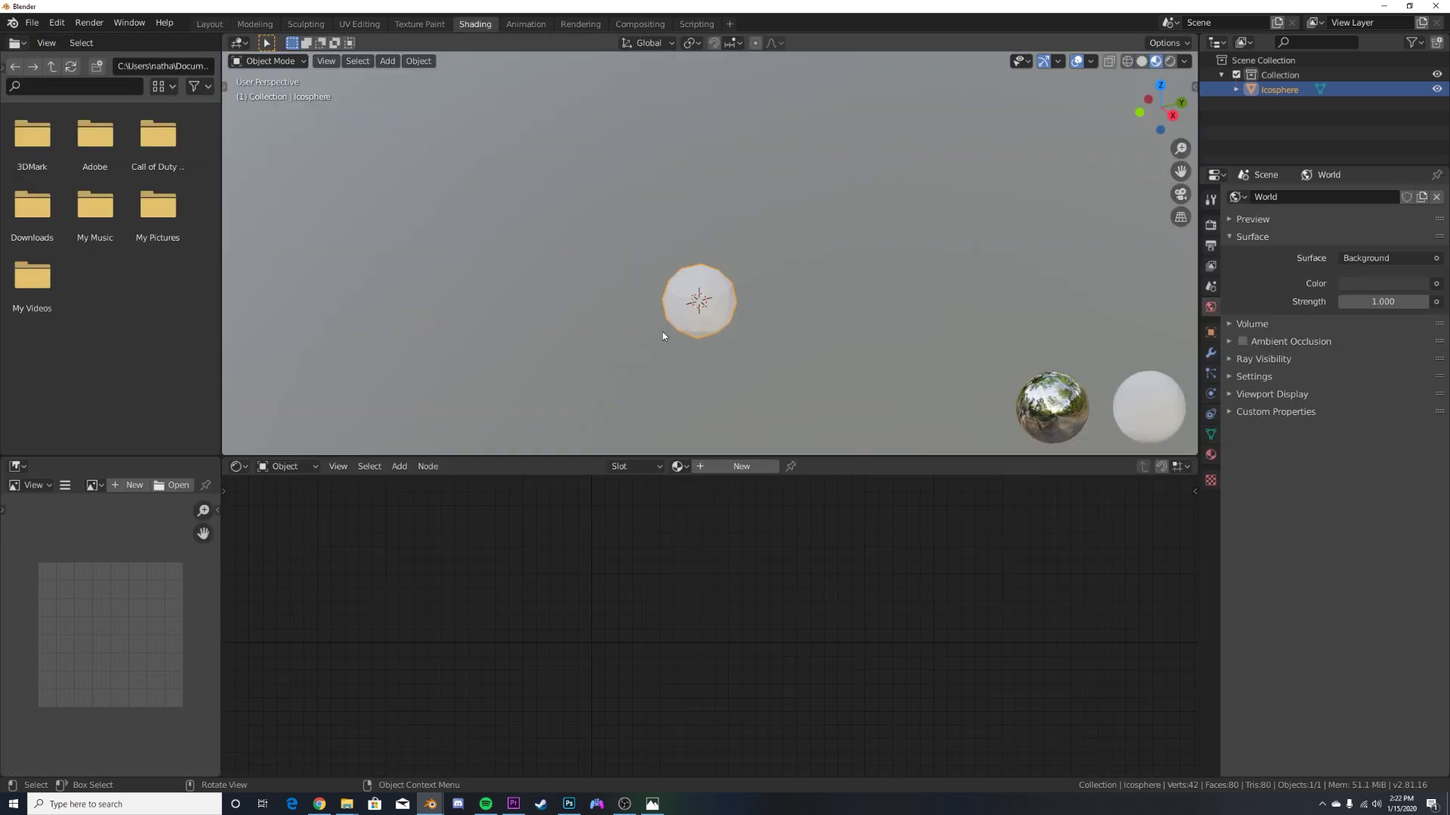
key(z)
click(836, 338)
scroll(790, 326, up, 5)
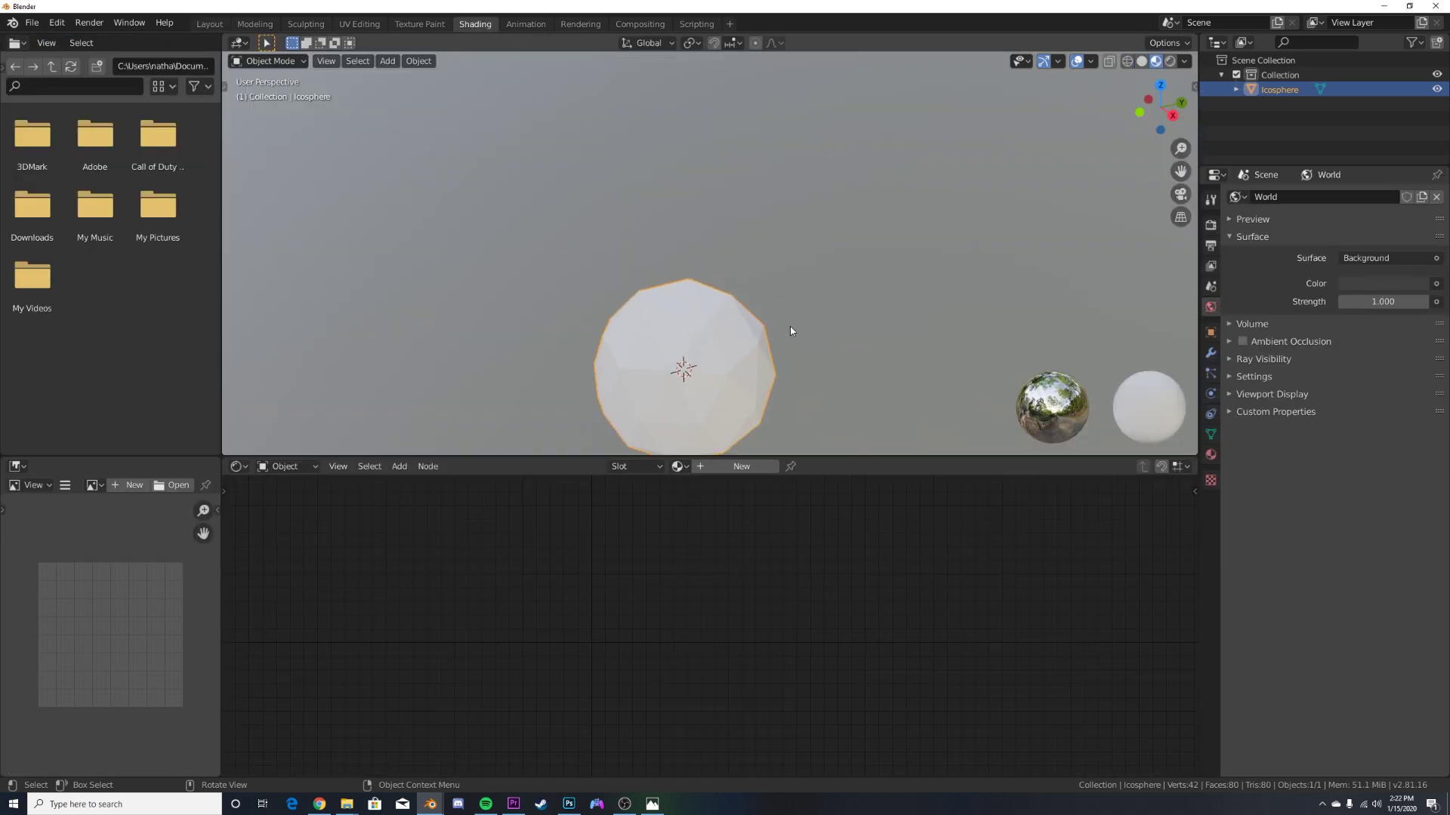
click(1184, 61)
drag(1178, 247, 1025, 248)
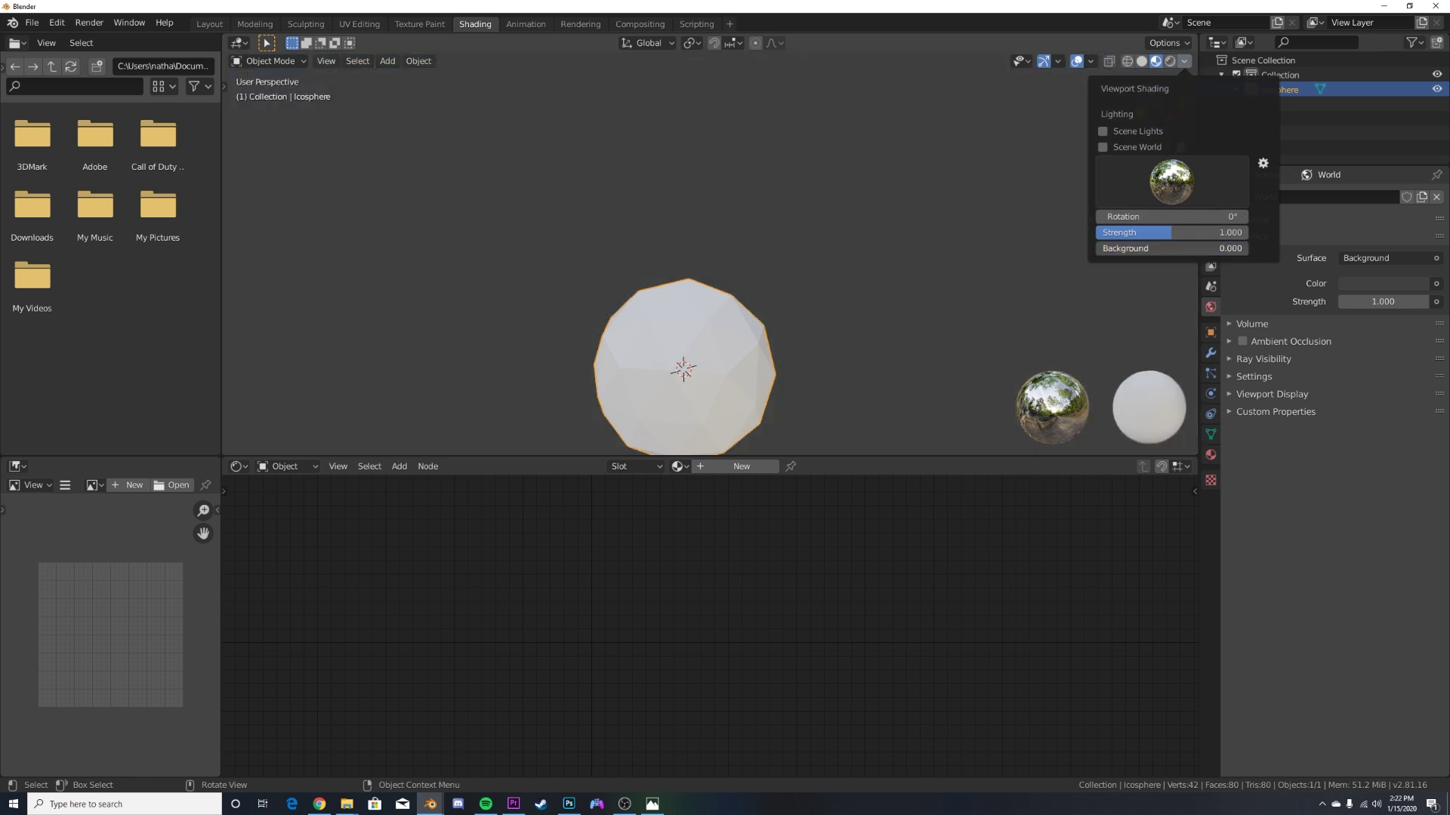
shift+middle_drag(808, 306, 806, 230)
Create a new material on the icosphere and replace its Principled BSDF with a Mix Shader connected to the output's Surface
click(729, 466)
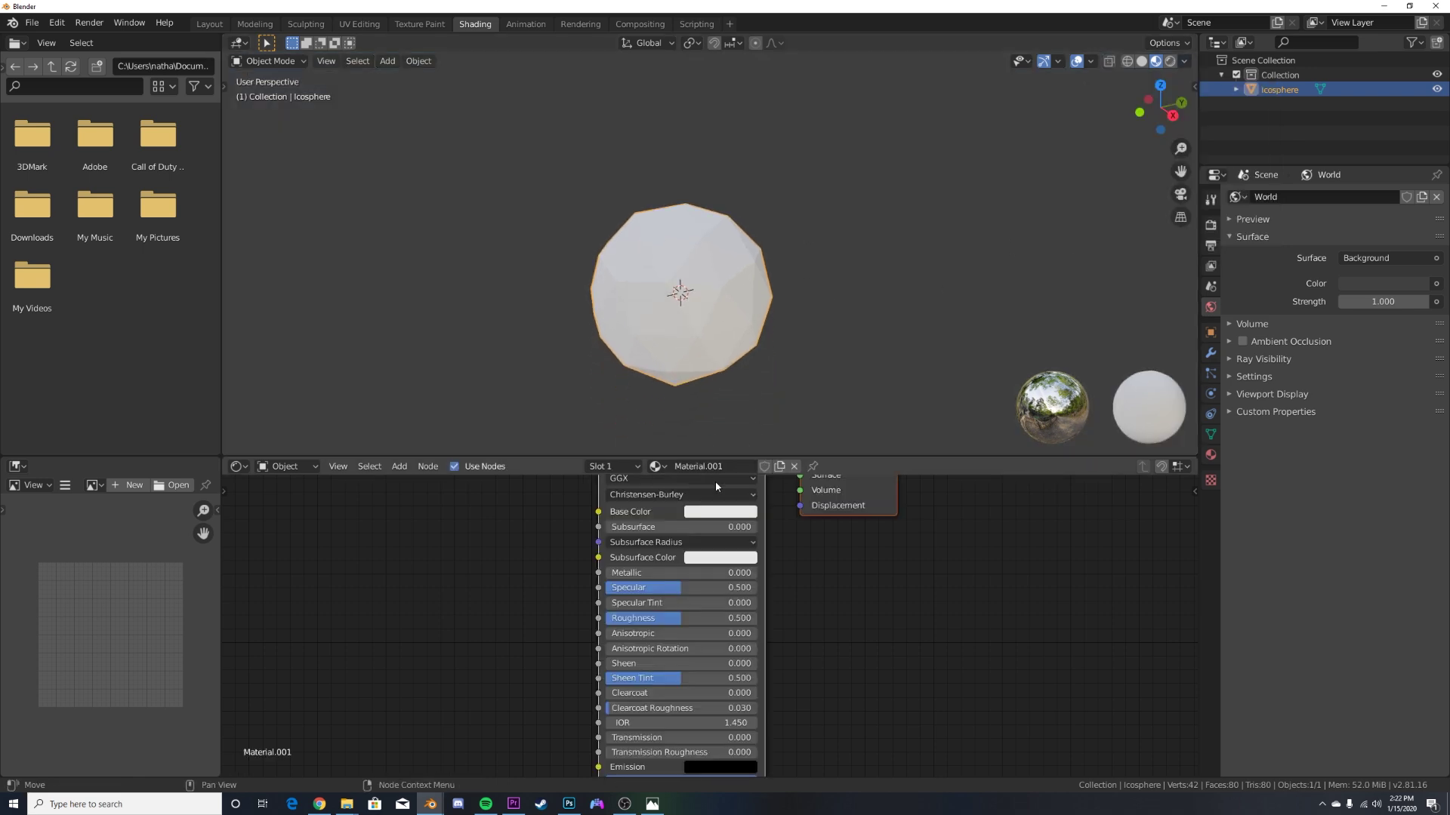
key(x)
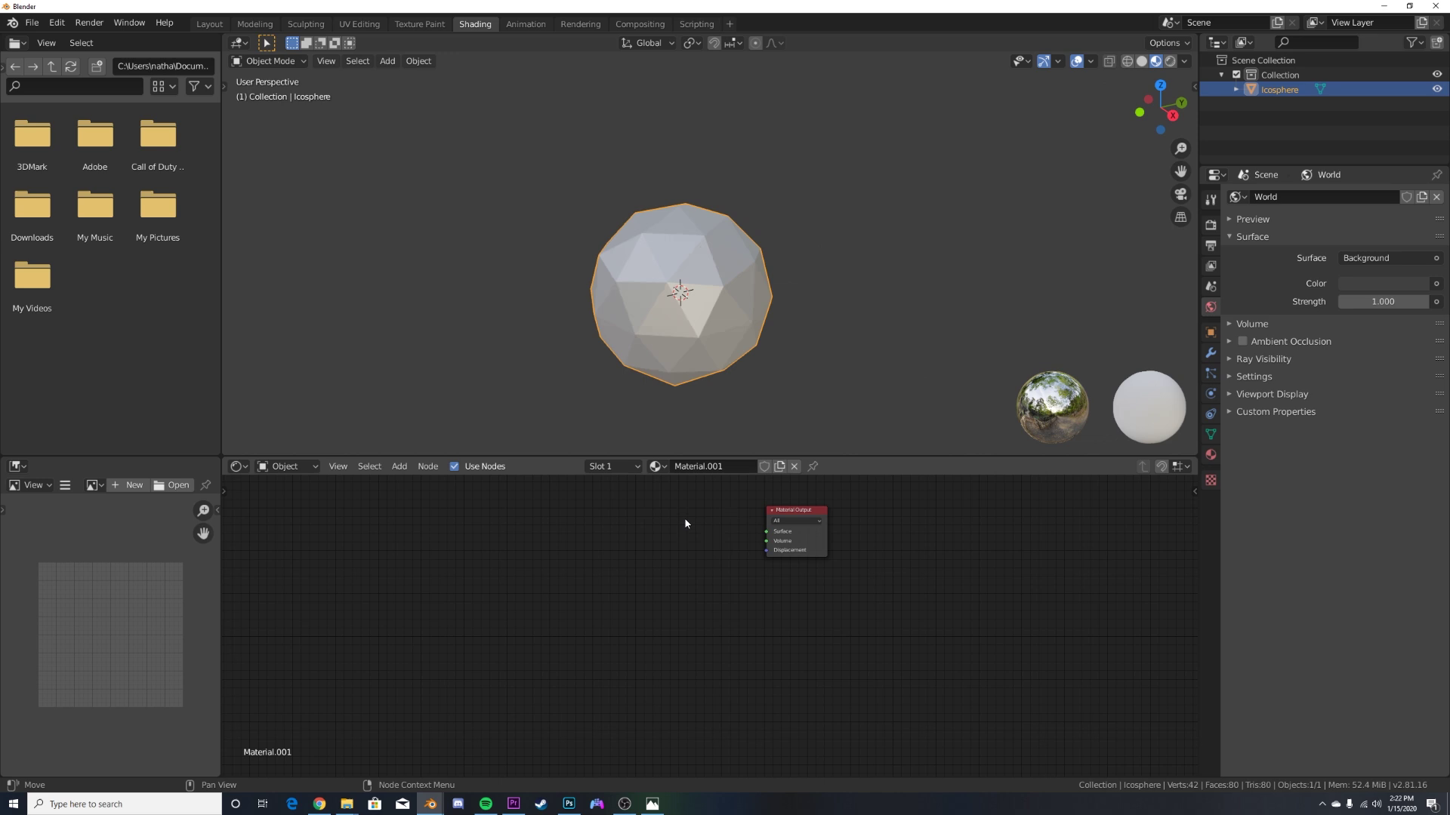
key(shift+a)
click(685, 520)
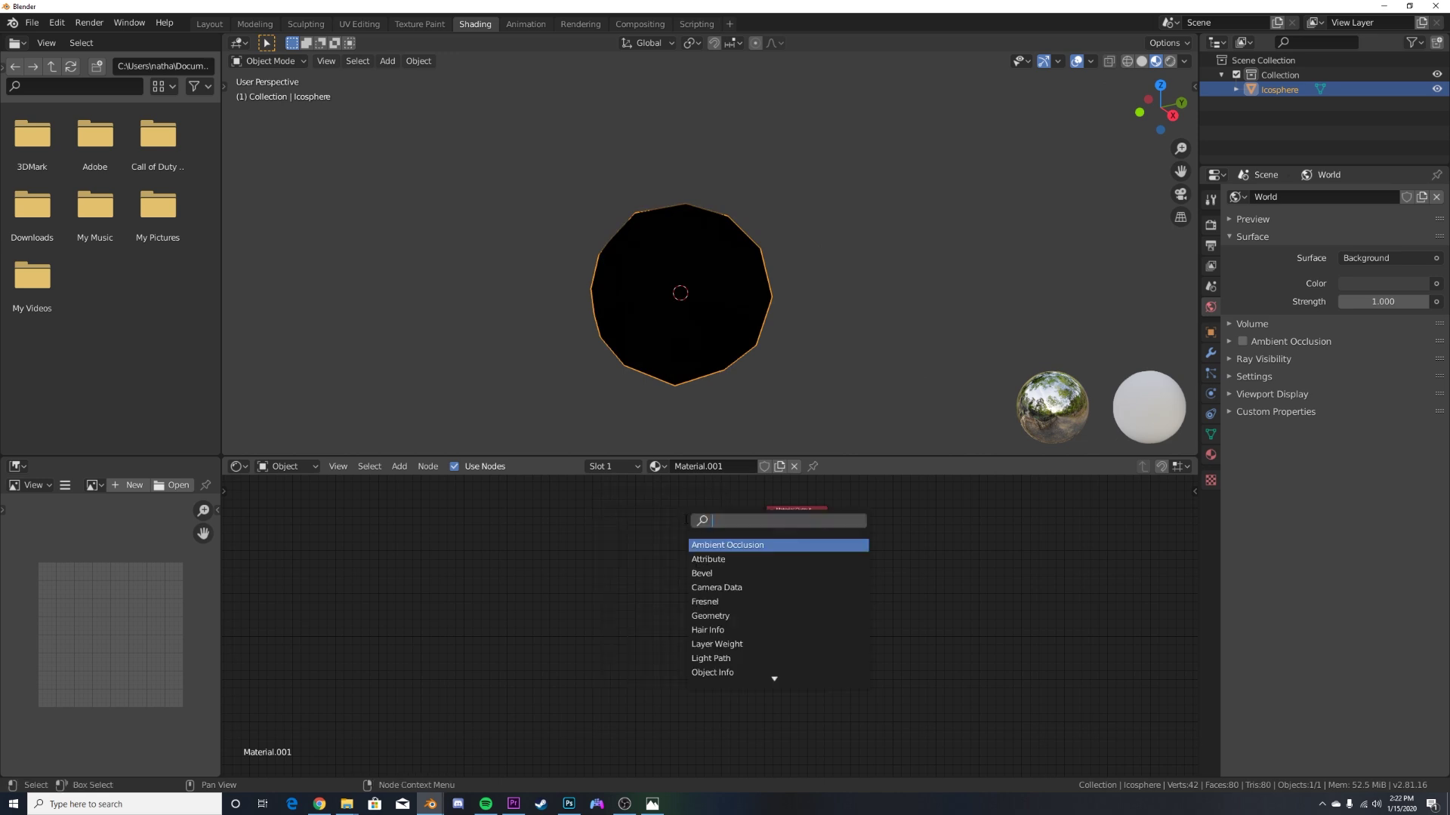
text(mic)
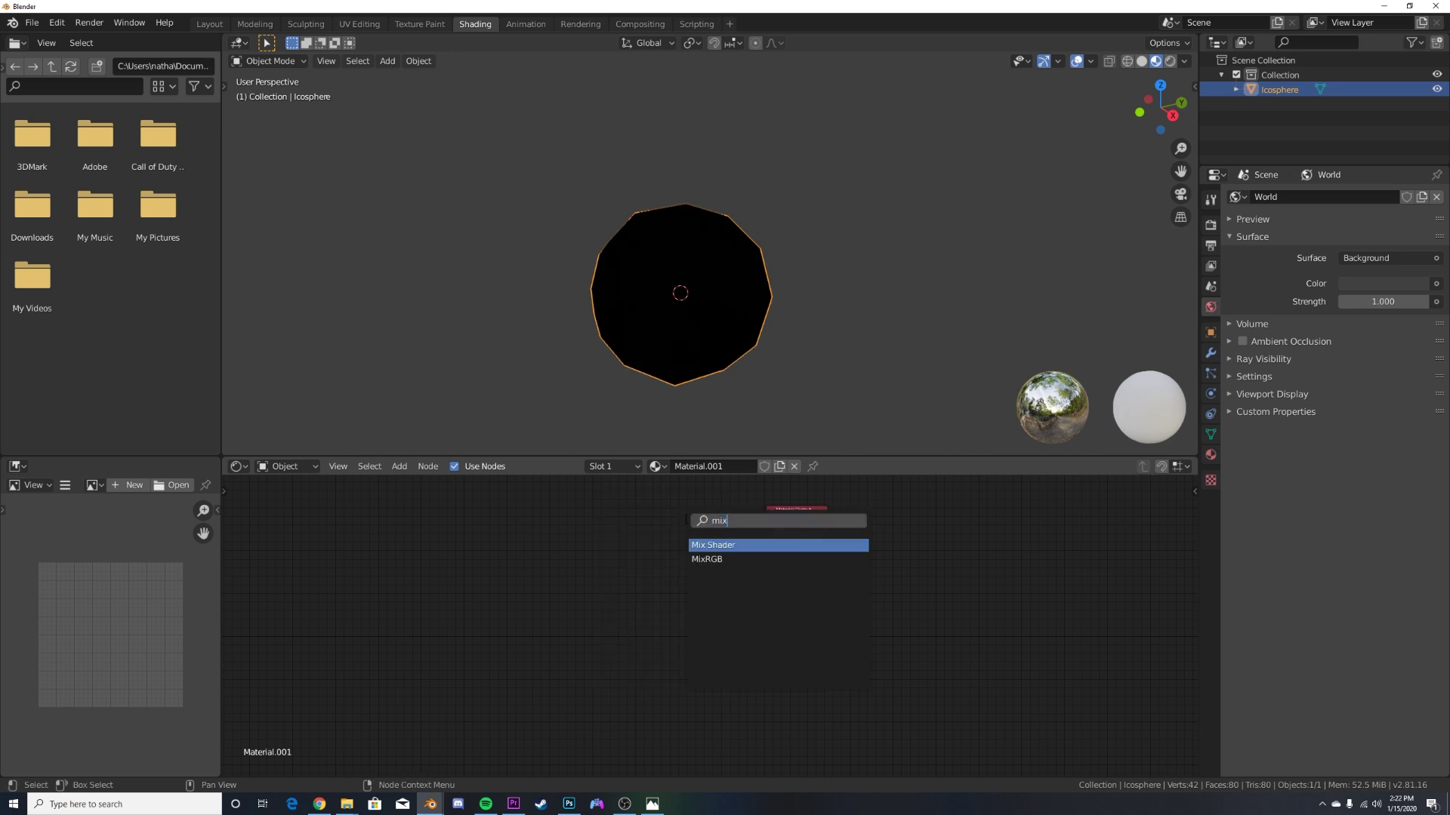
click(713, 545)
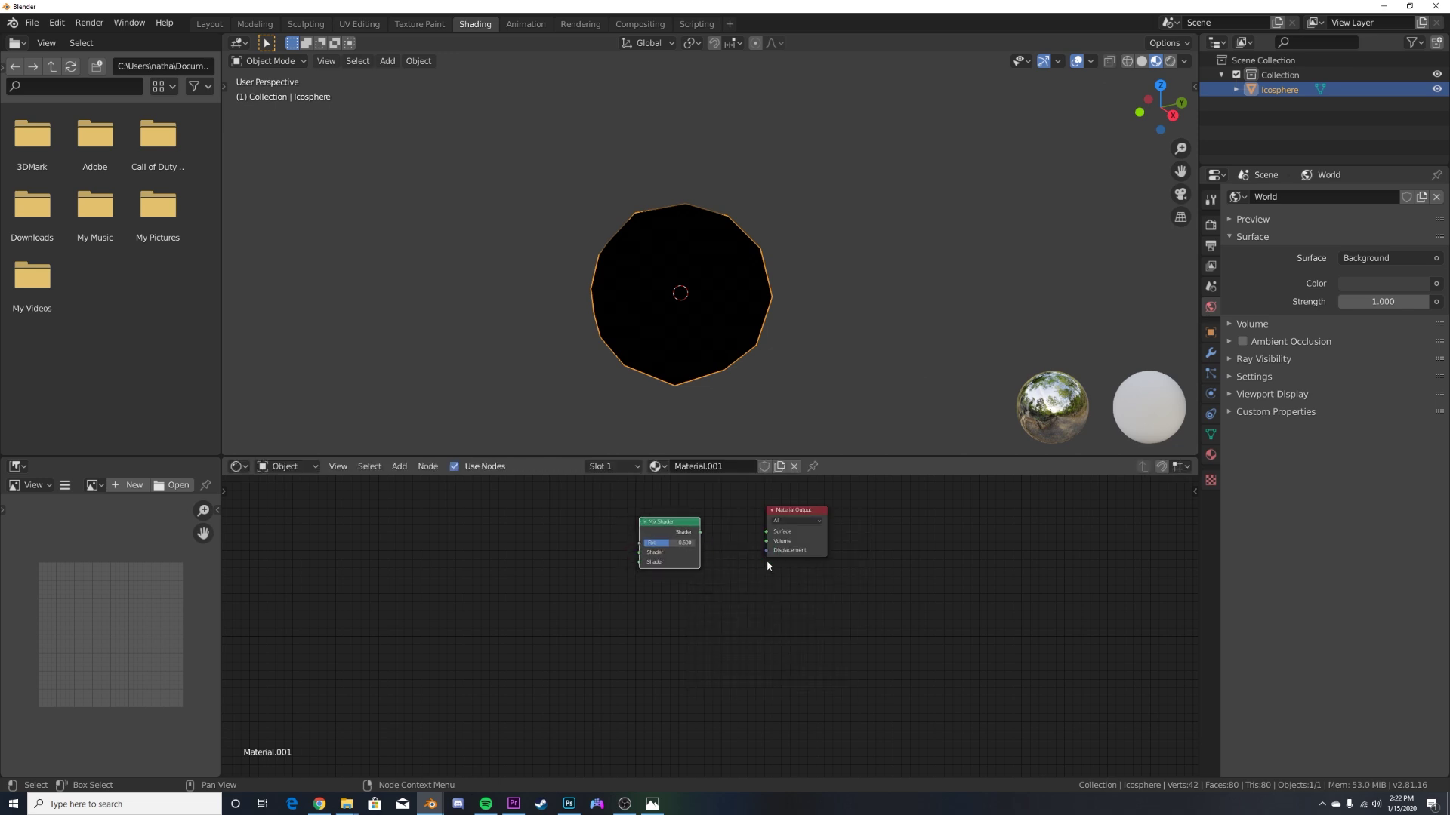
click(693, 514)
drag(782, 507, 789, 505)
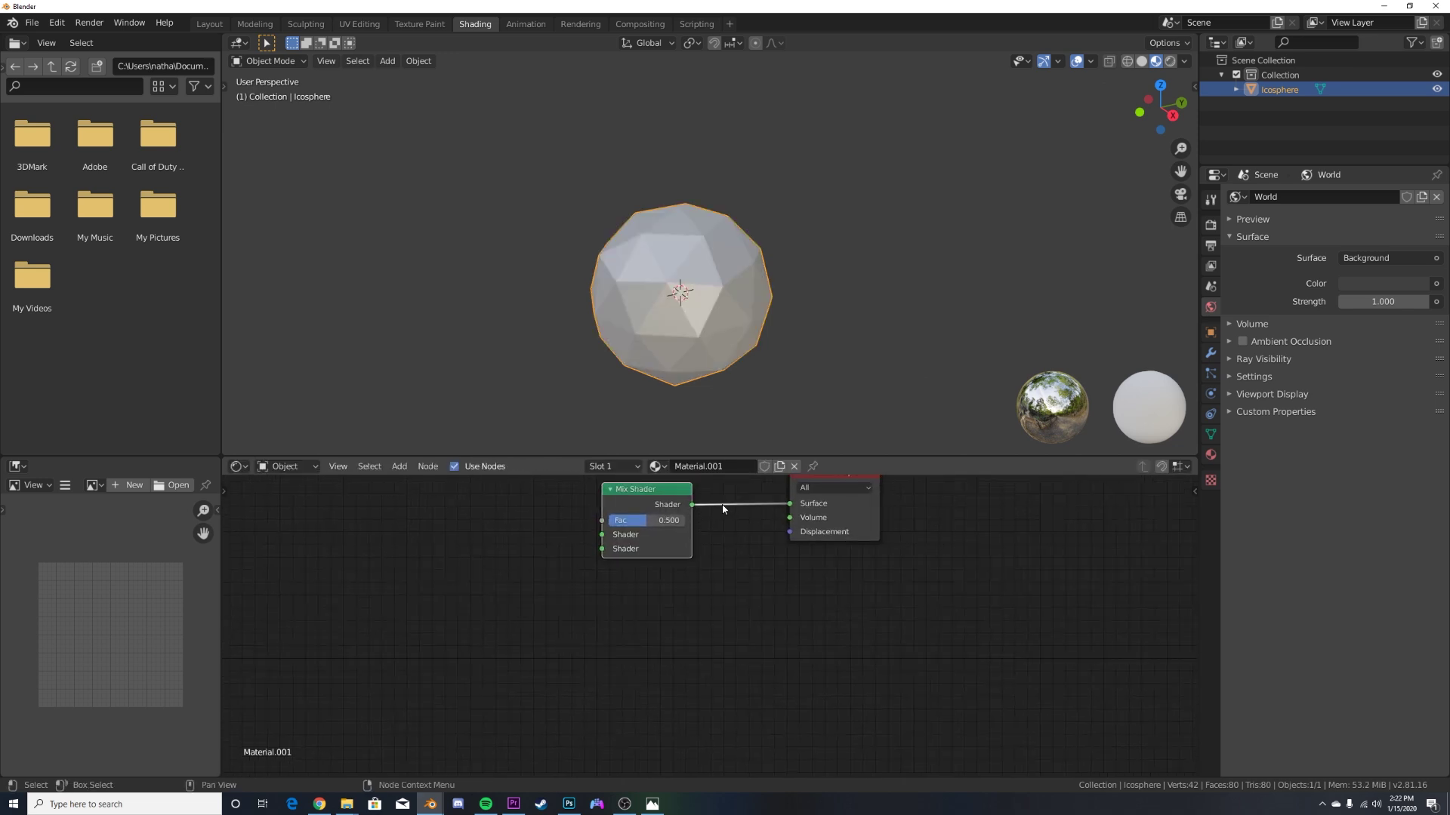
middle_drag(722, 509, 734, 526)
drag(659, 521, 725, 536)
Add an Emission shader node beside the Mix Shader
key(shift+a)
click(605, 552)
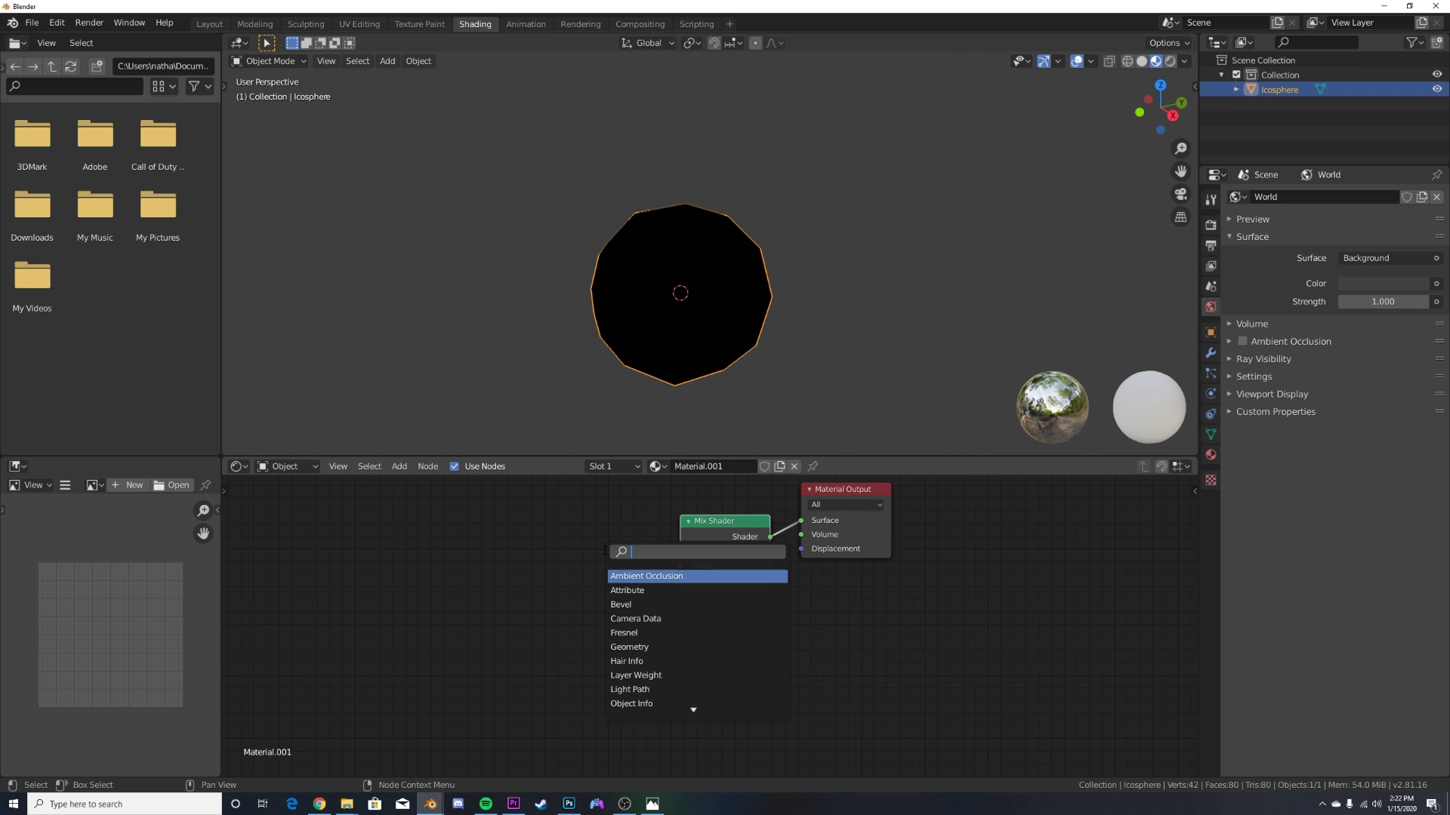
click(630, 576)
click(588, 530)
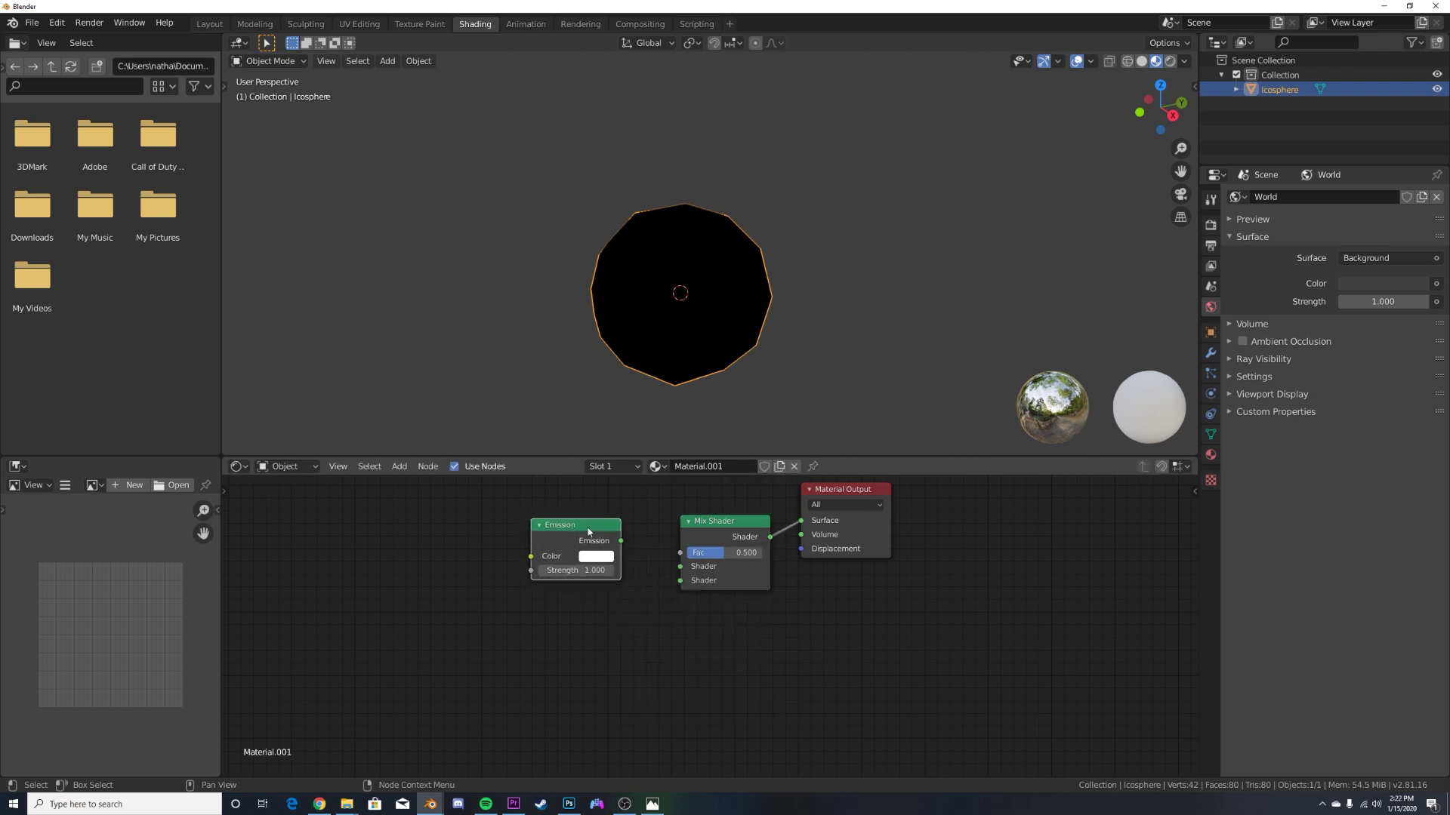
Add a Principled BSDF node and place it below the Emission node
key(shift+a)
click(572, 617)
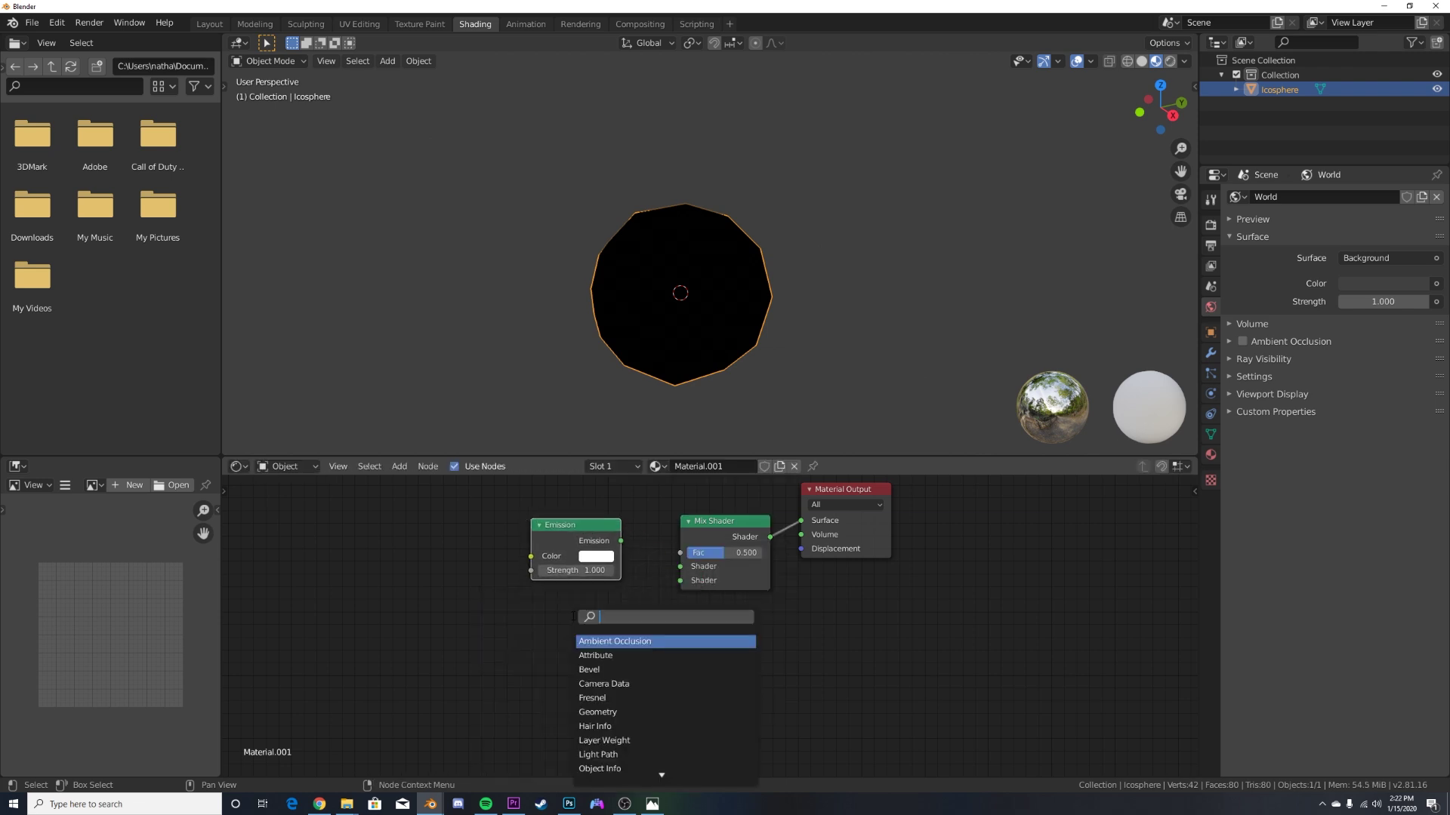
text(pr)
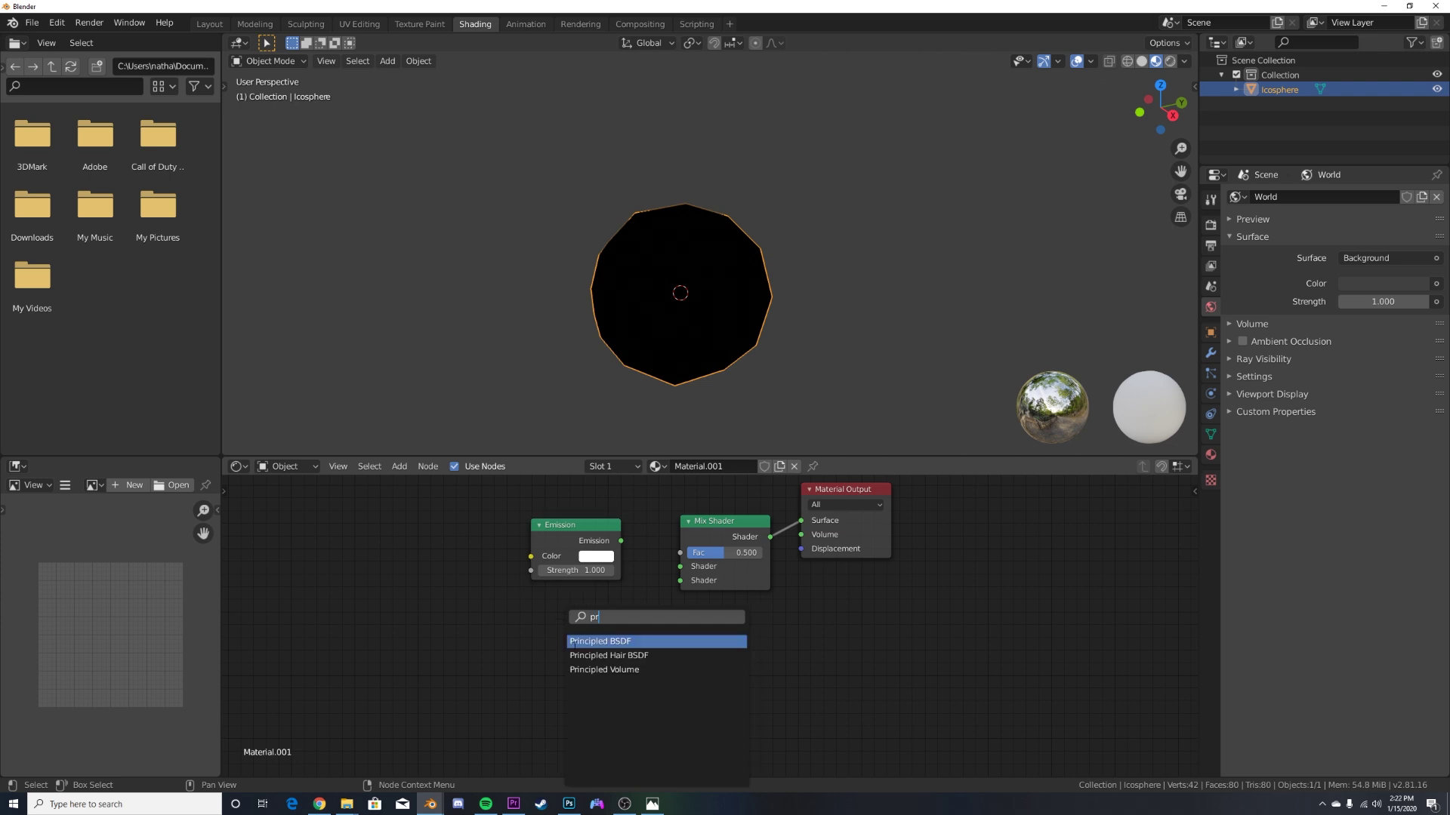
click(572, 642)
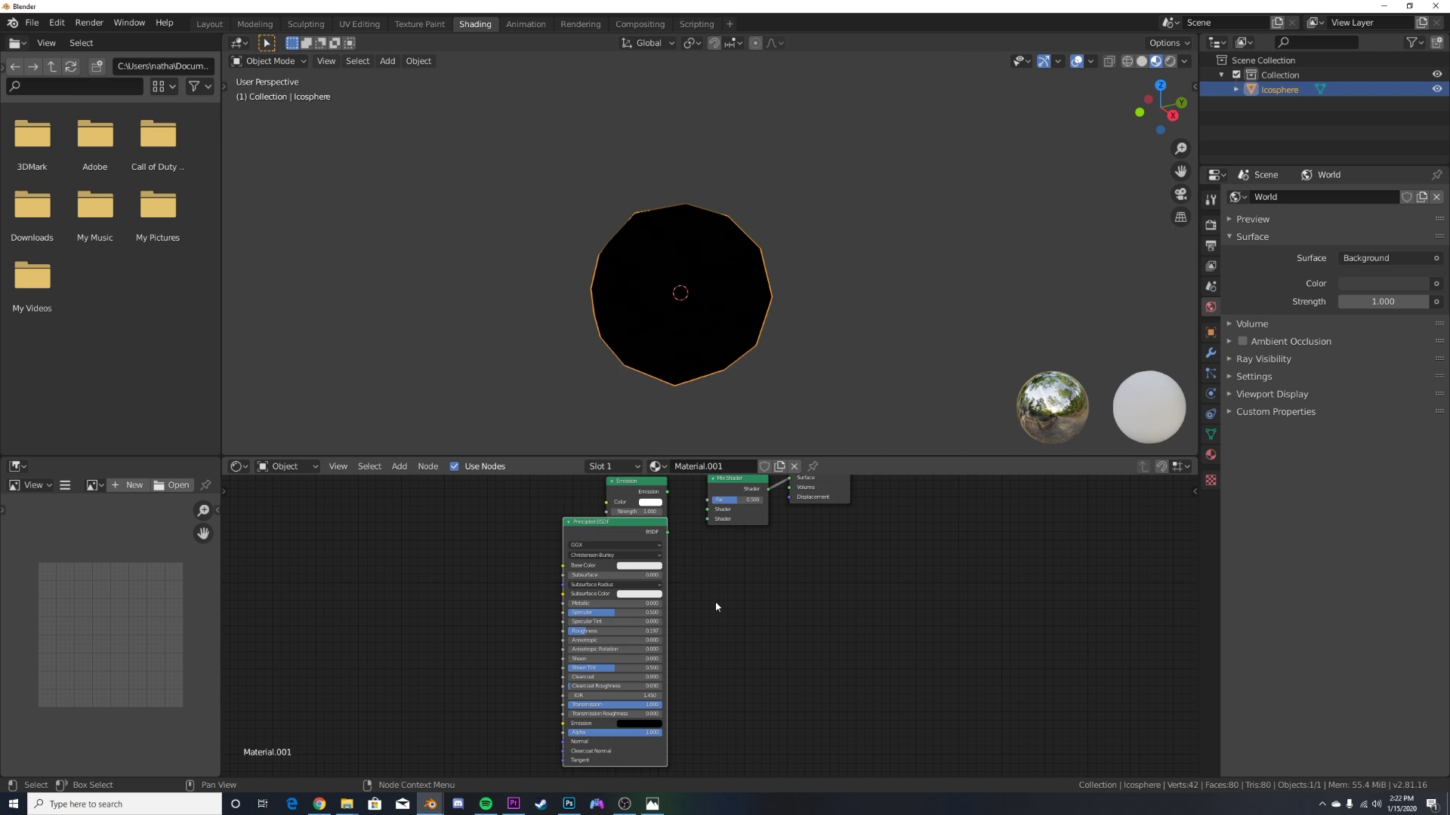
middle_drag(716, 607, 655, 677)
drag(569, 601, 573, 615)
scroll(666, 616, up, 5)
middle_drag(665, 616, 635, 639)
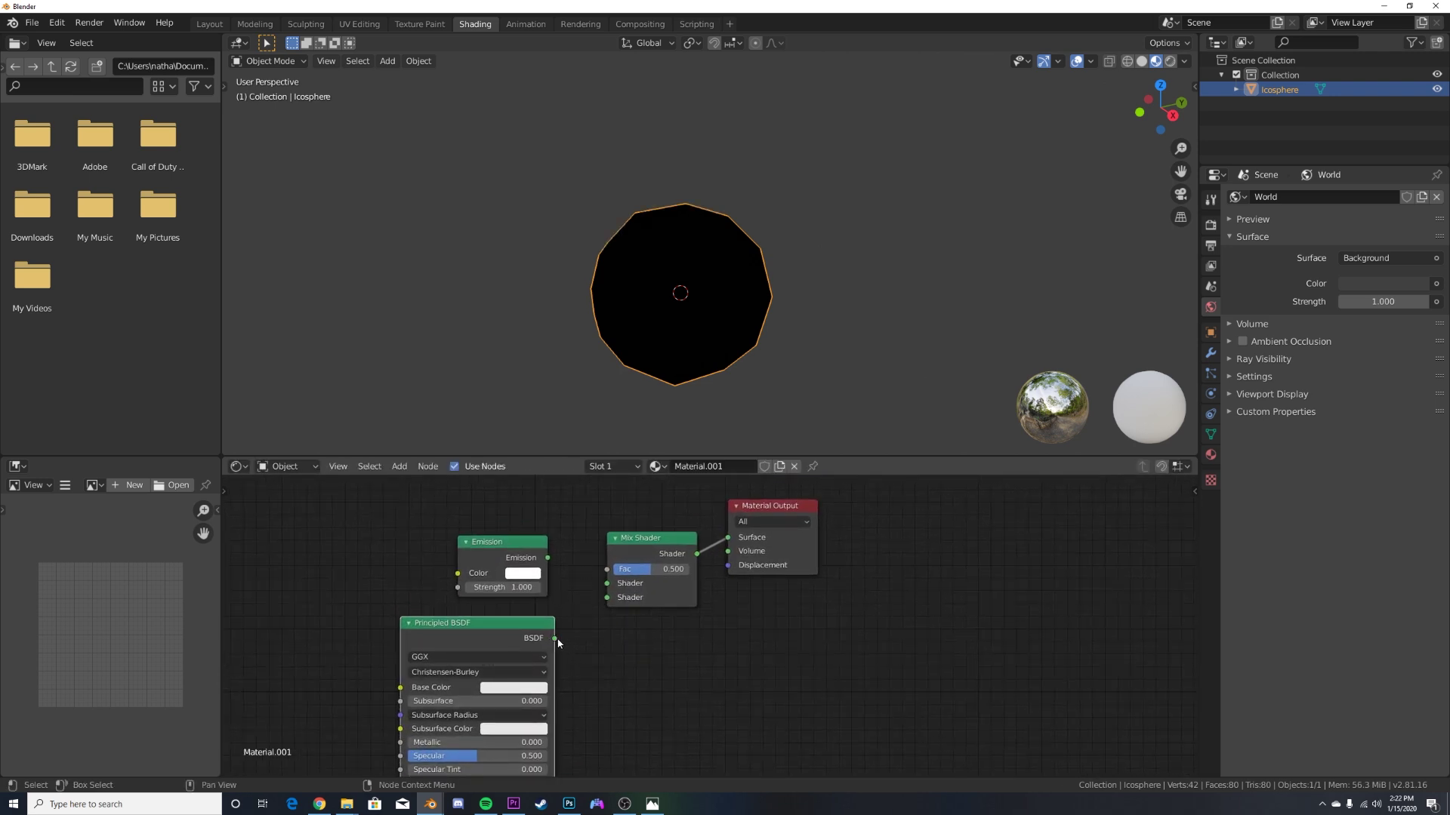
Connect the Emission and Principled BSDF nodes to the Mix Shader's two Shader inputs and set the emission strength to 11.6
drag(609, 604, 559, 587)
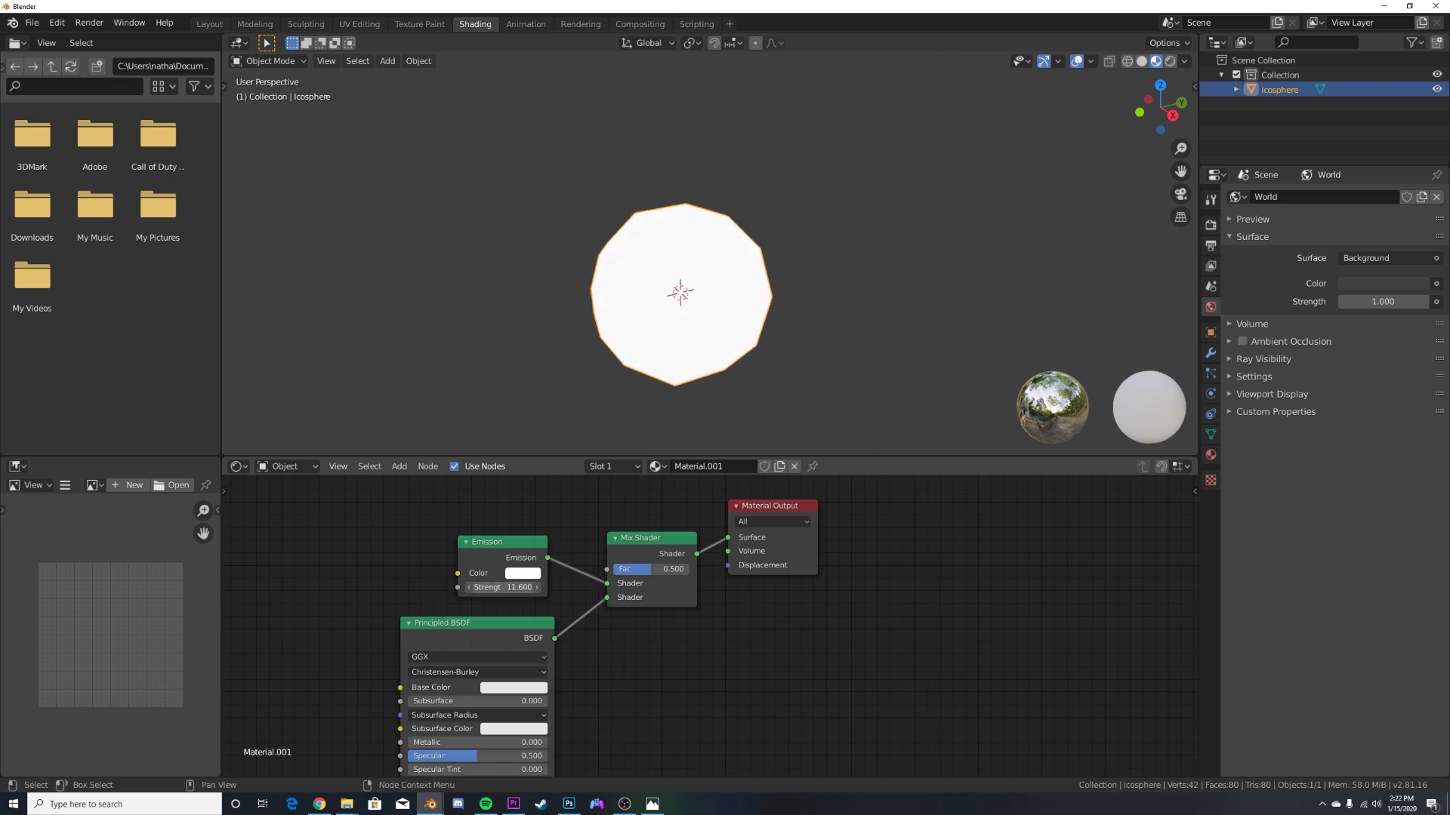
middle_drag(606, 564, 609, 647)
drag(608, 647, 606, 578)
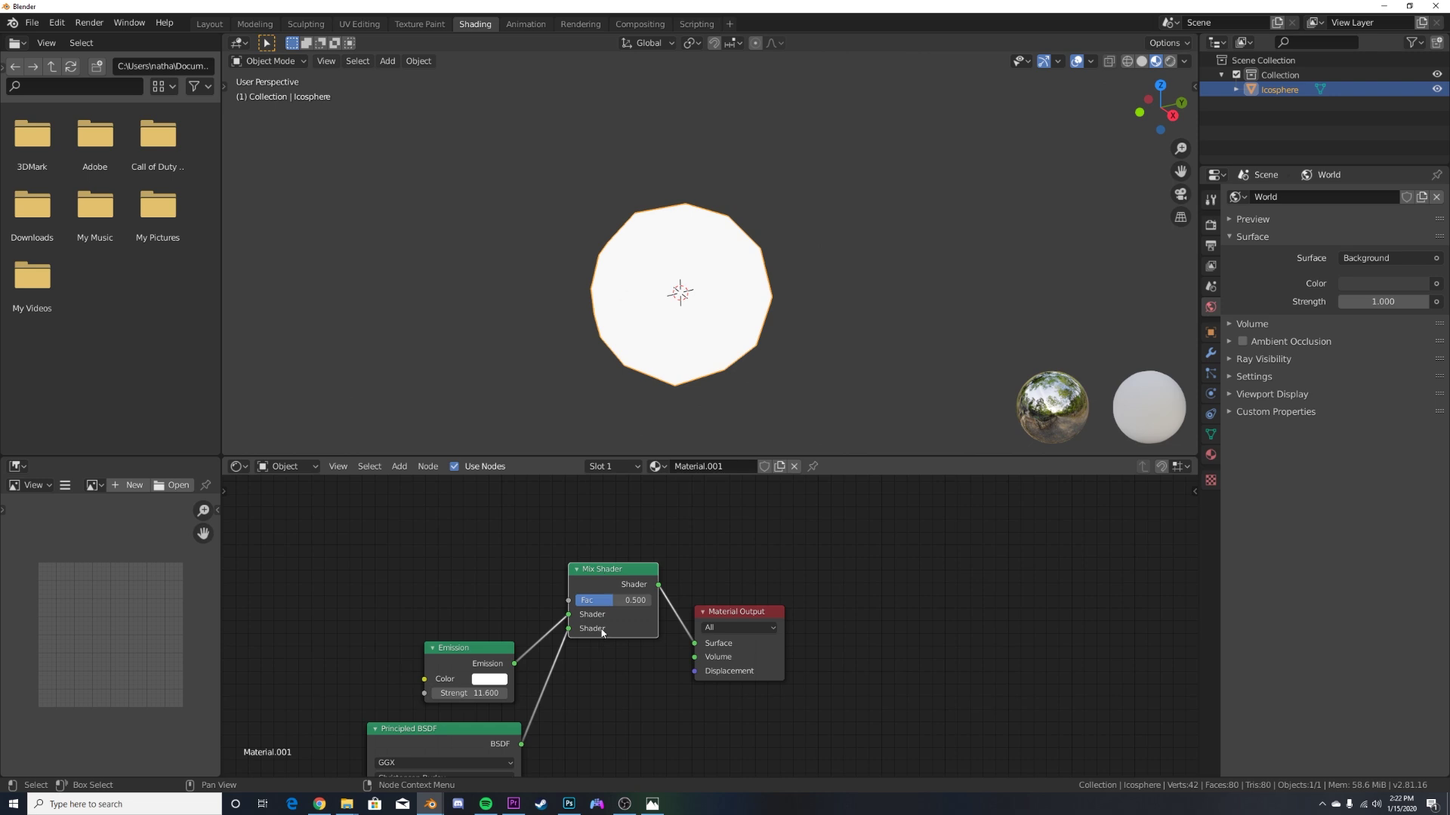
Add a ColorRamp node and connect its Color output to the Mix Shader's Fac input
key(shift+a)
click(515, 557)
text(col)
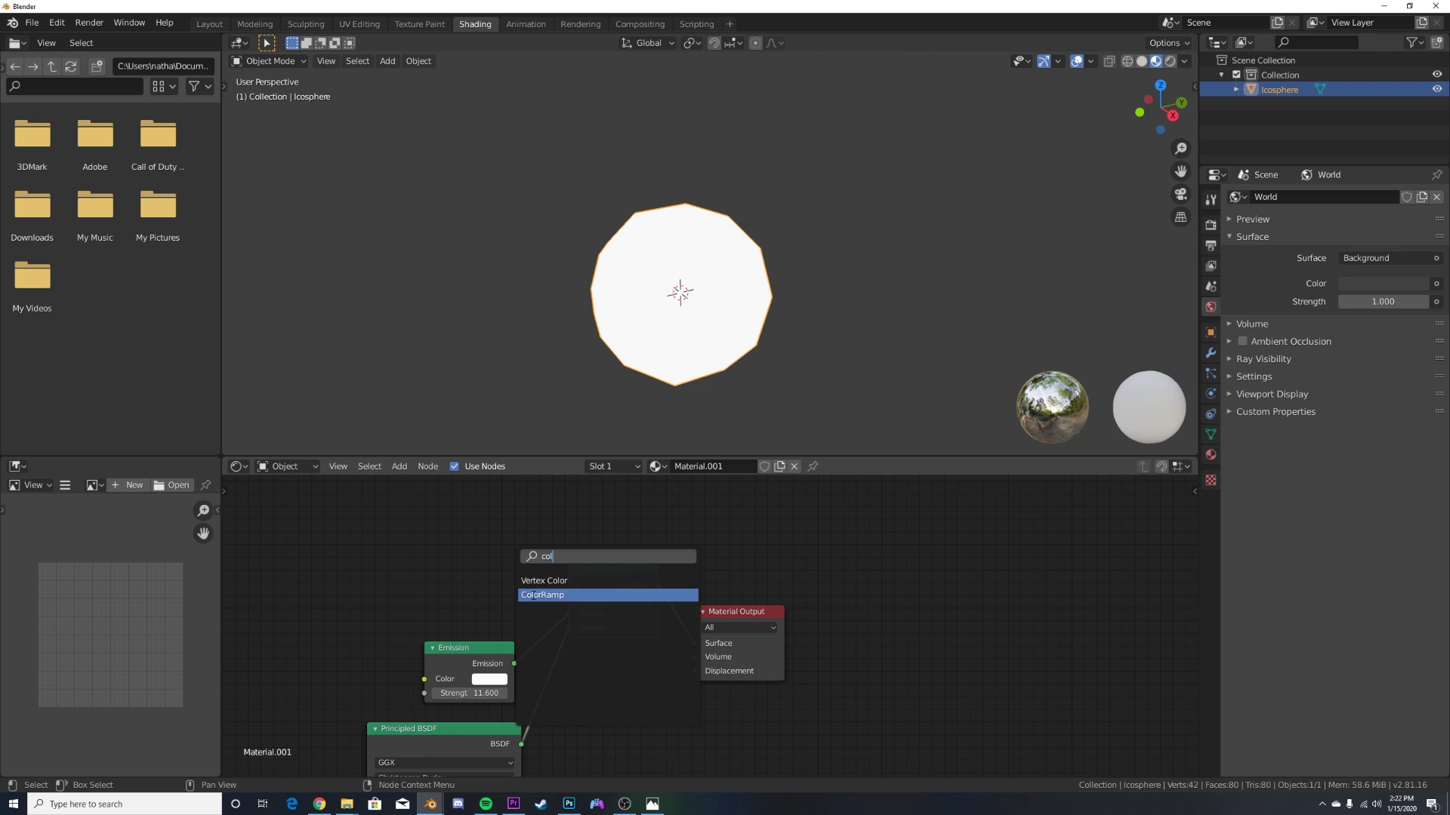
click(542, 595)
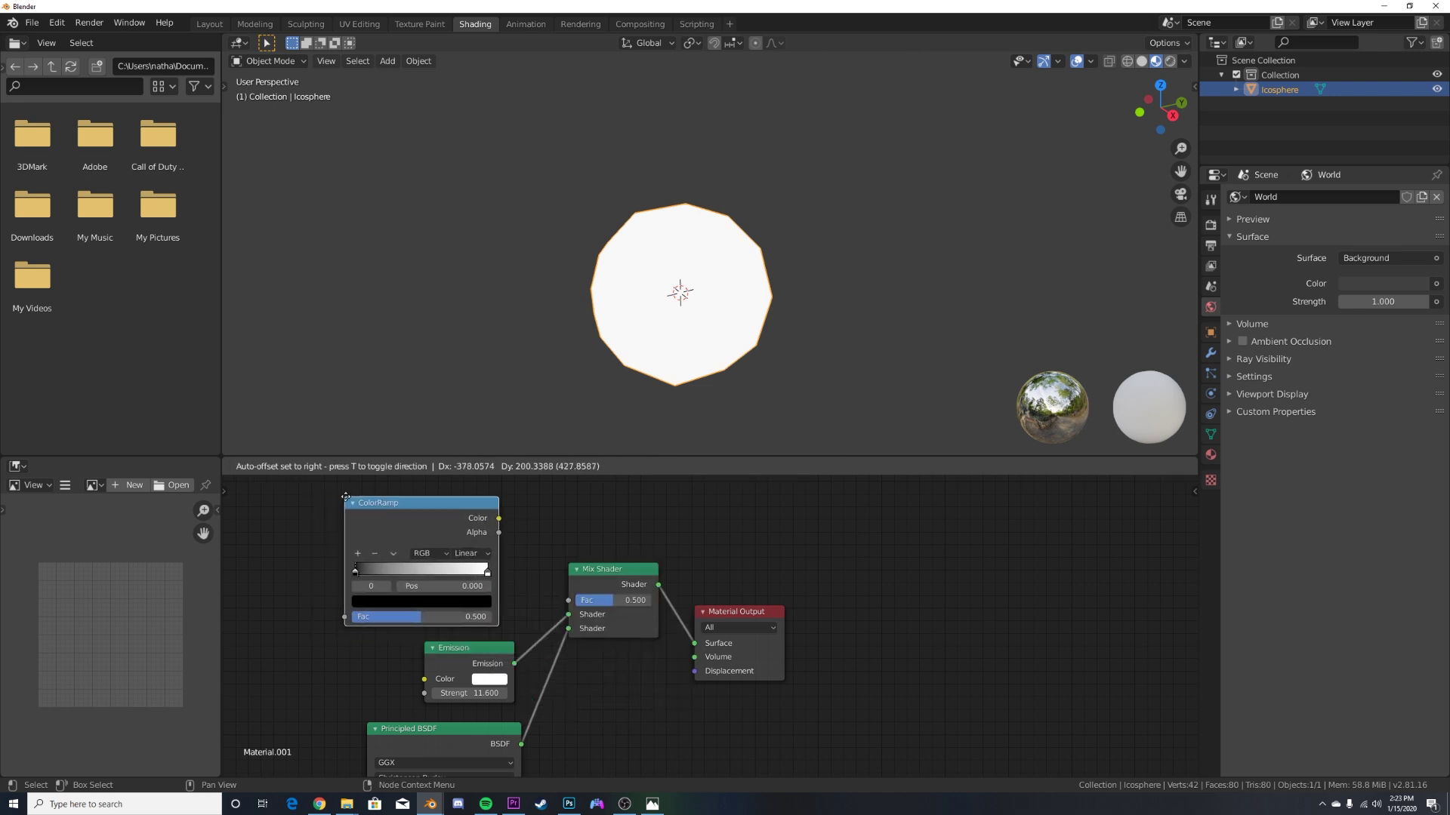
click(496, 528)
drag(562, 602, 565, 602)
Add a Noise Texture node and connect its Fac output to the ColorRamp's Fac input
middle_drag(449, 587, 634, 613)
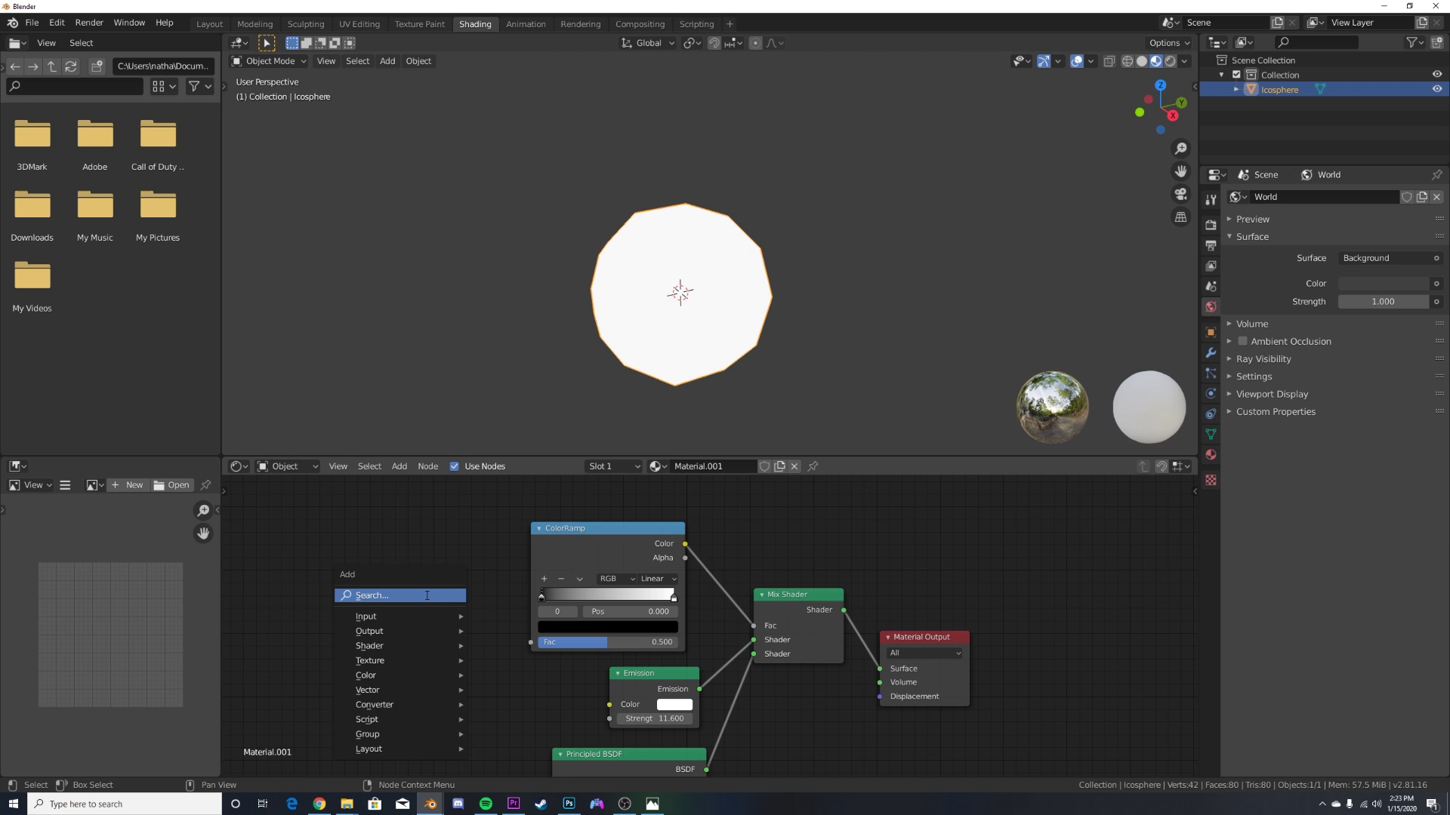
click(427, 595)
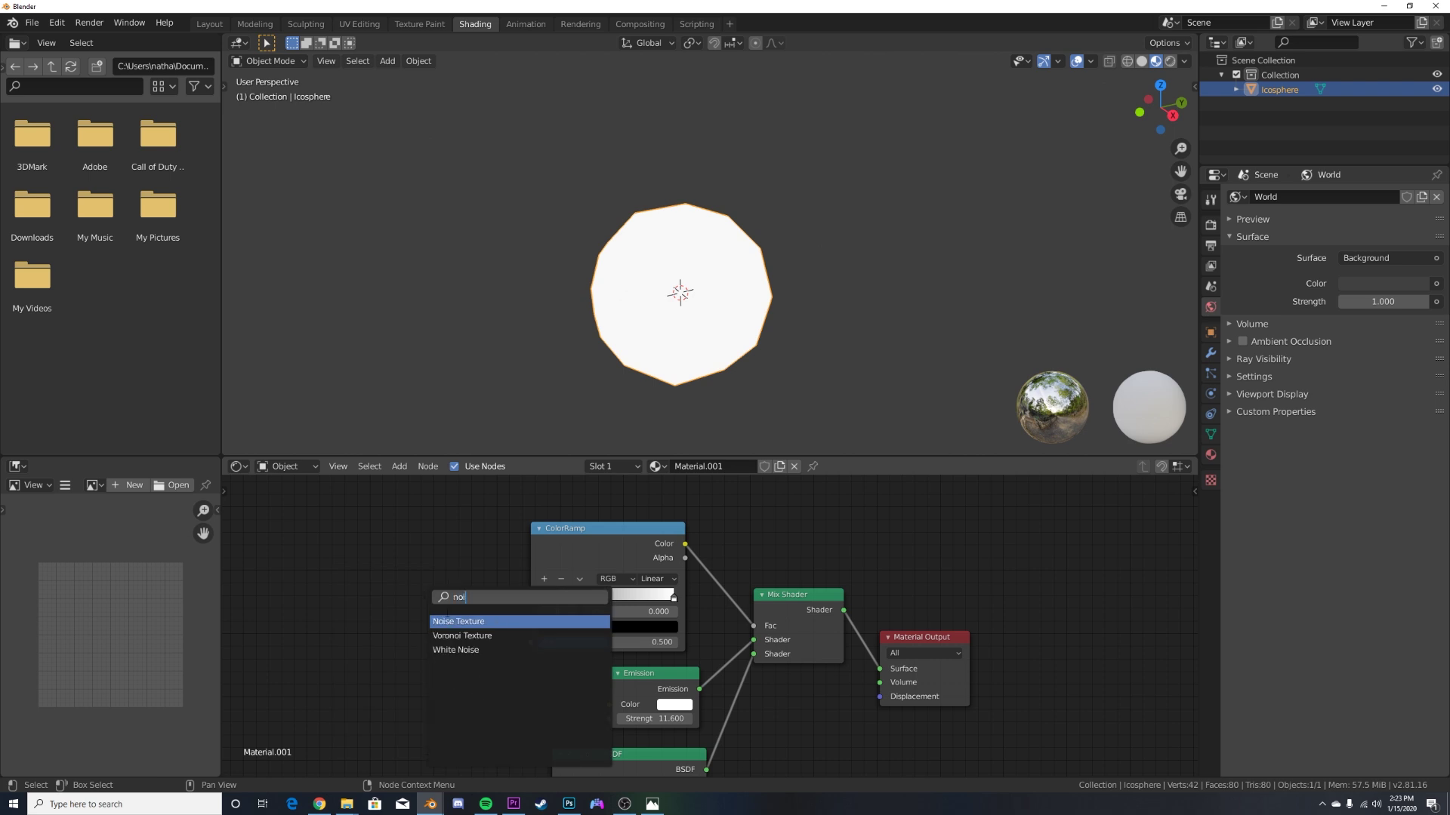
key(Return)
drag(526, 636, 531, 642)
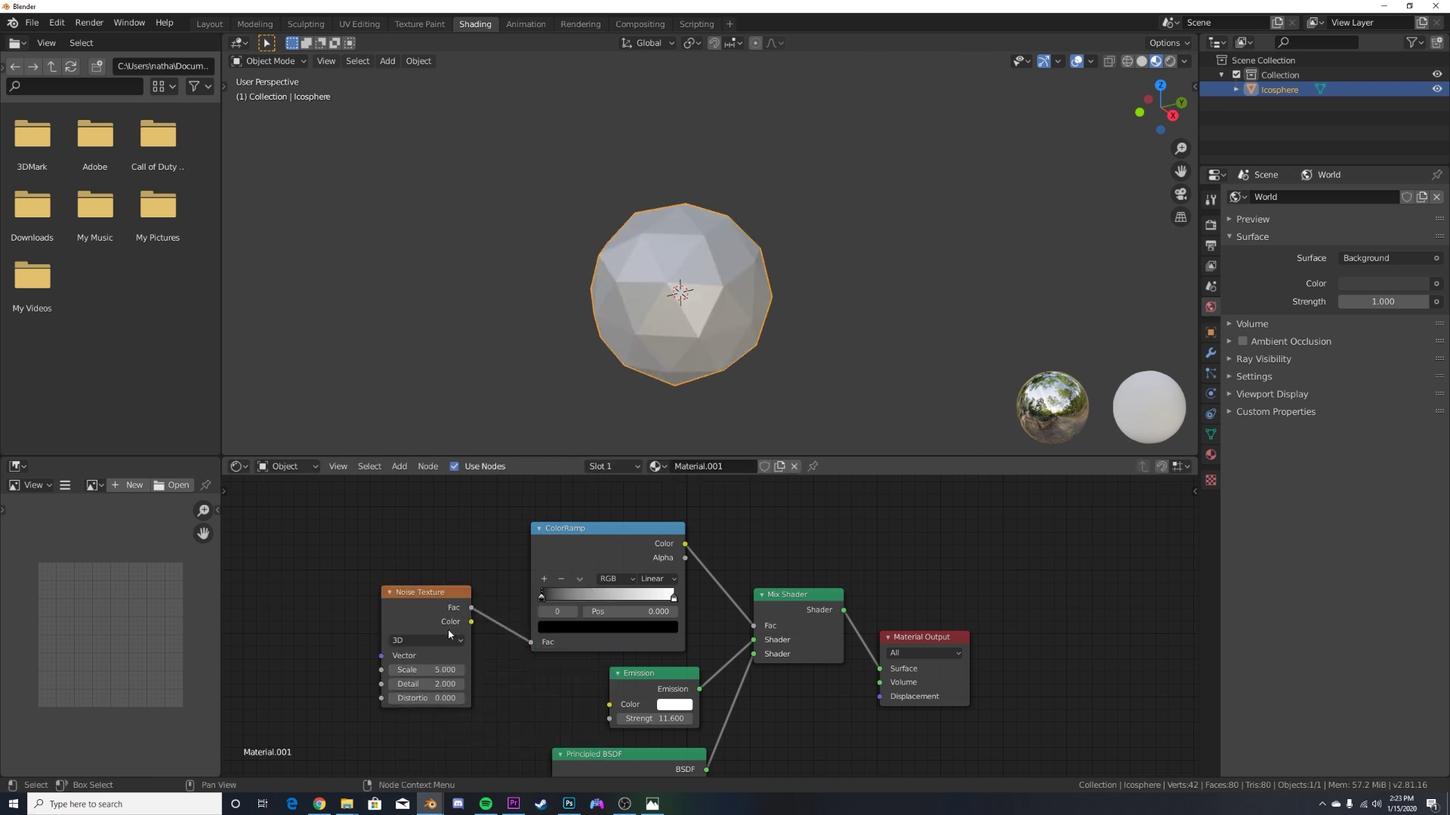
Add an Object Info node and connect its Random output to the Noise Texture's Vector input
middle_drag(447, 628, 537, 634)
key(shift+a)
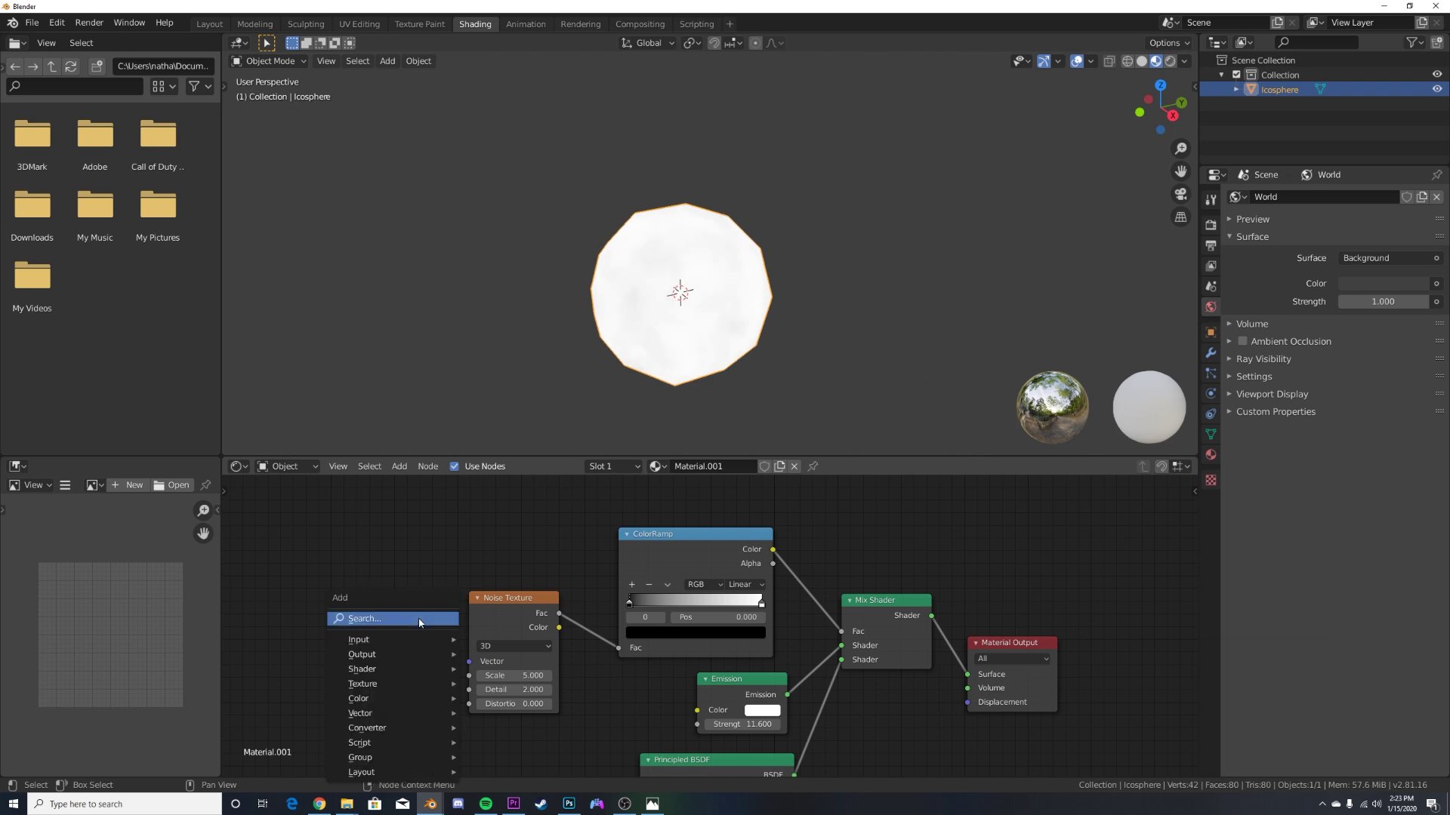
click(420, 617)
text(obj)
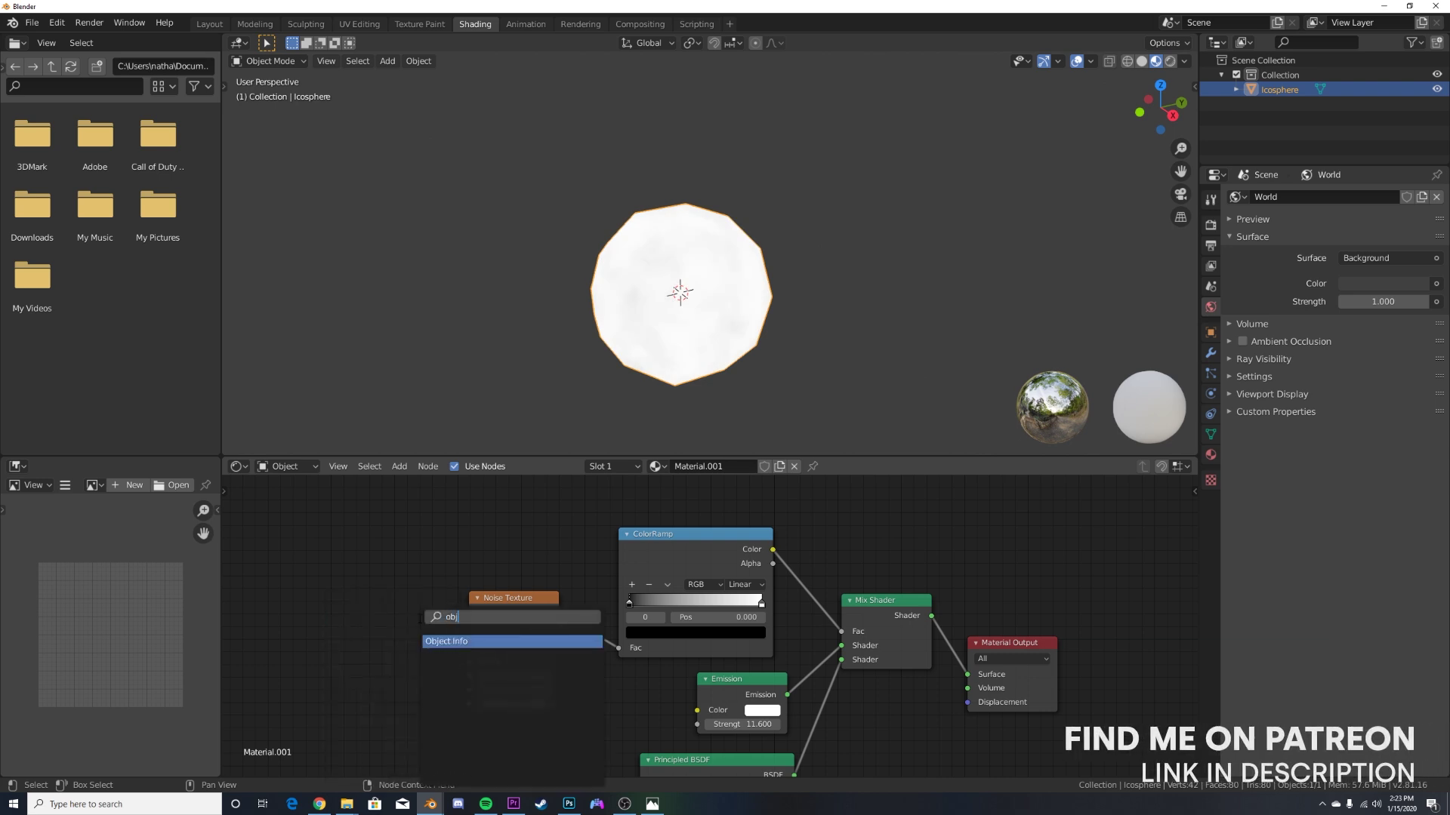
key(Return)
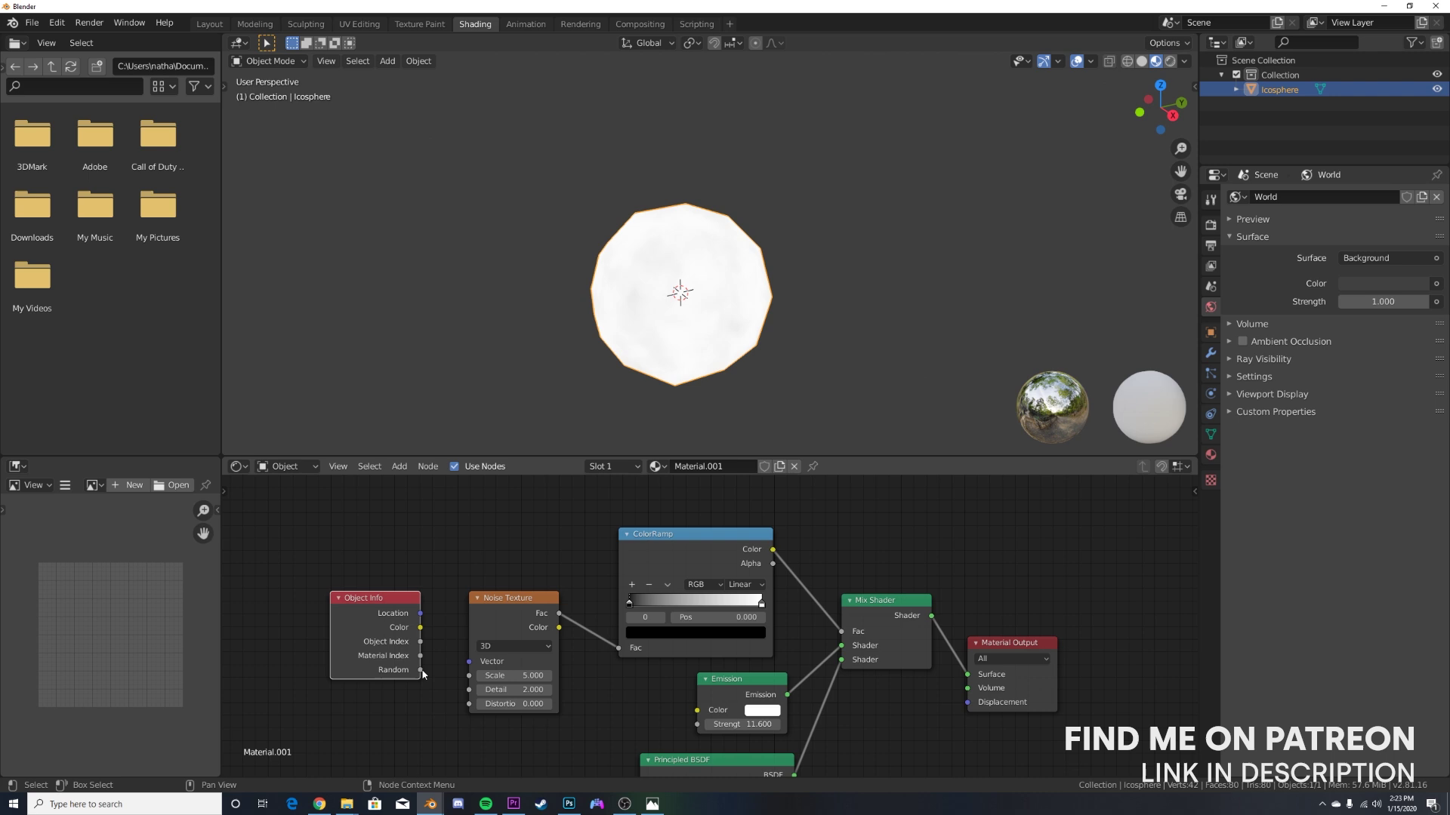
drag(421, 671, 470, 662)
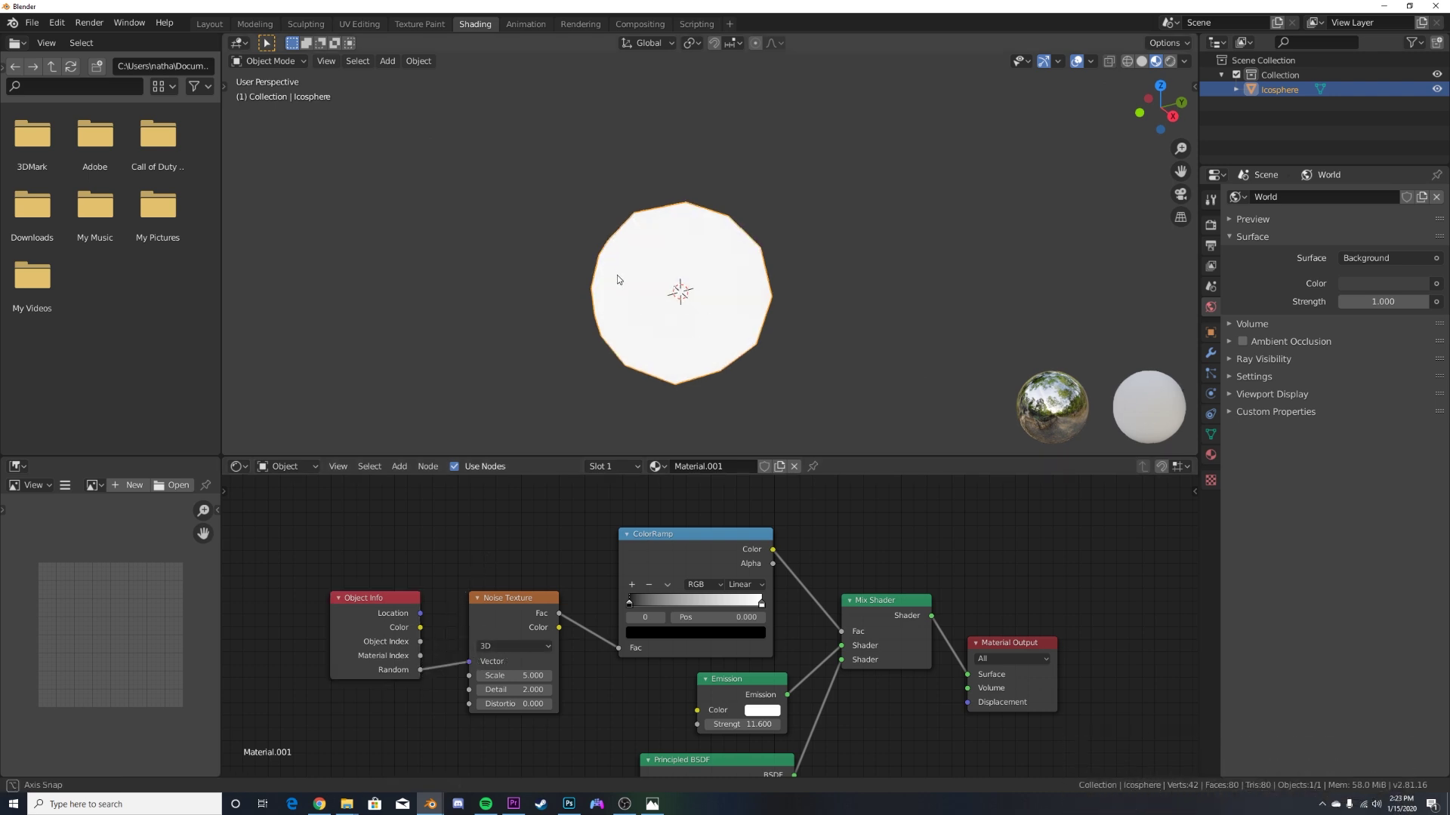
Move the ColorRamp's black stop to 0.476 and set the Noise Texture to 4D, trying out its W value
middle_drag(617, 275, 697, 512)
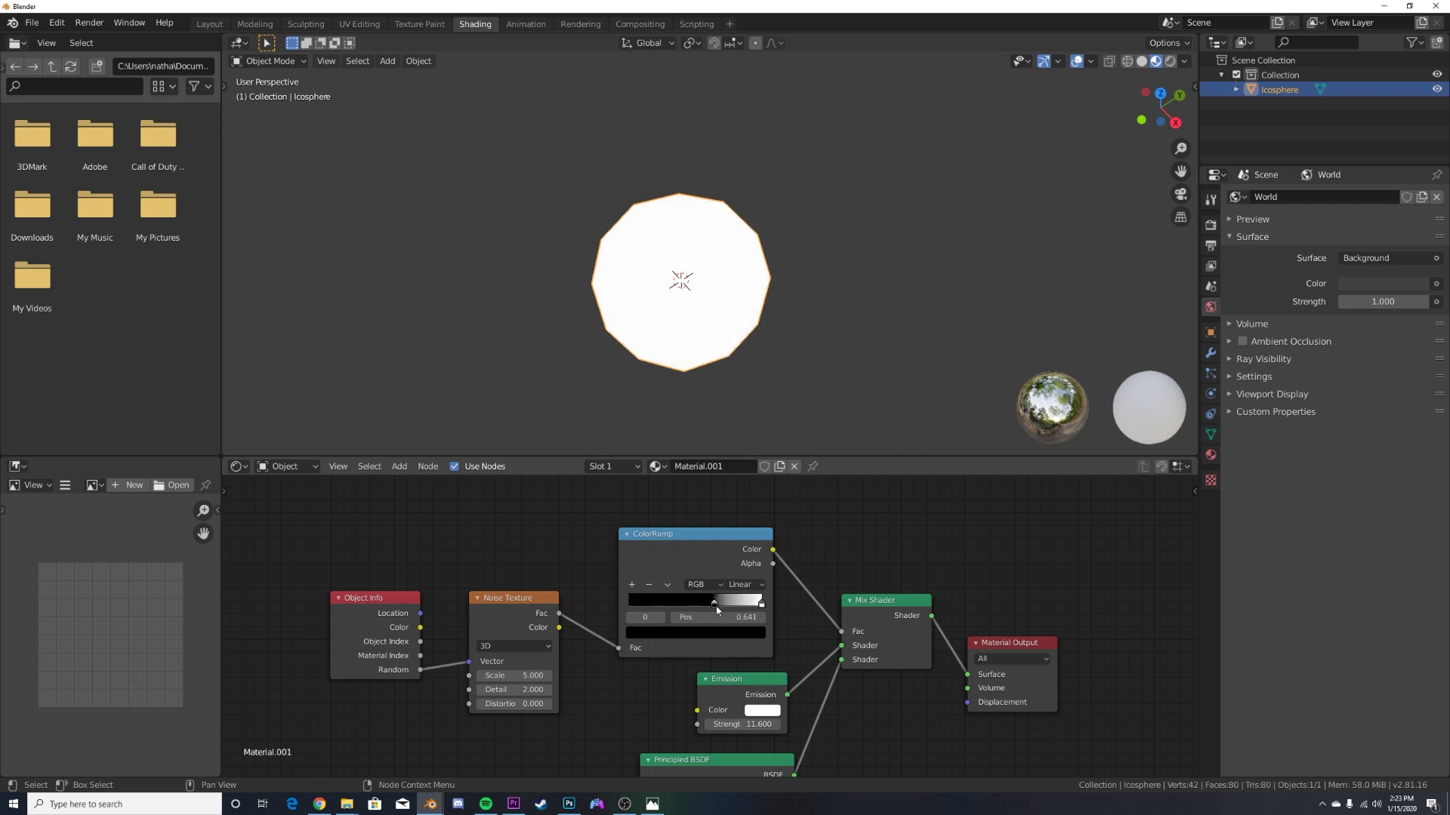
click(515, 648)
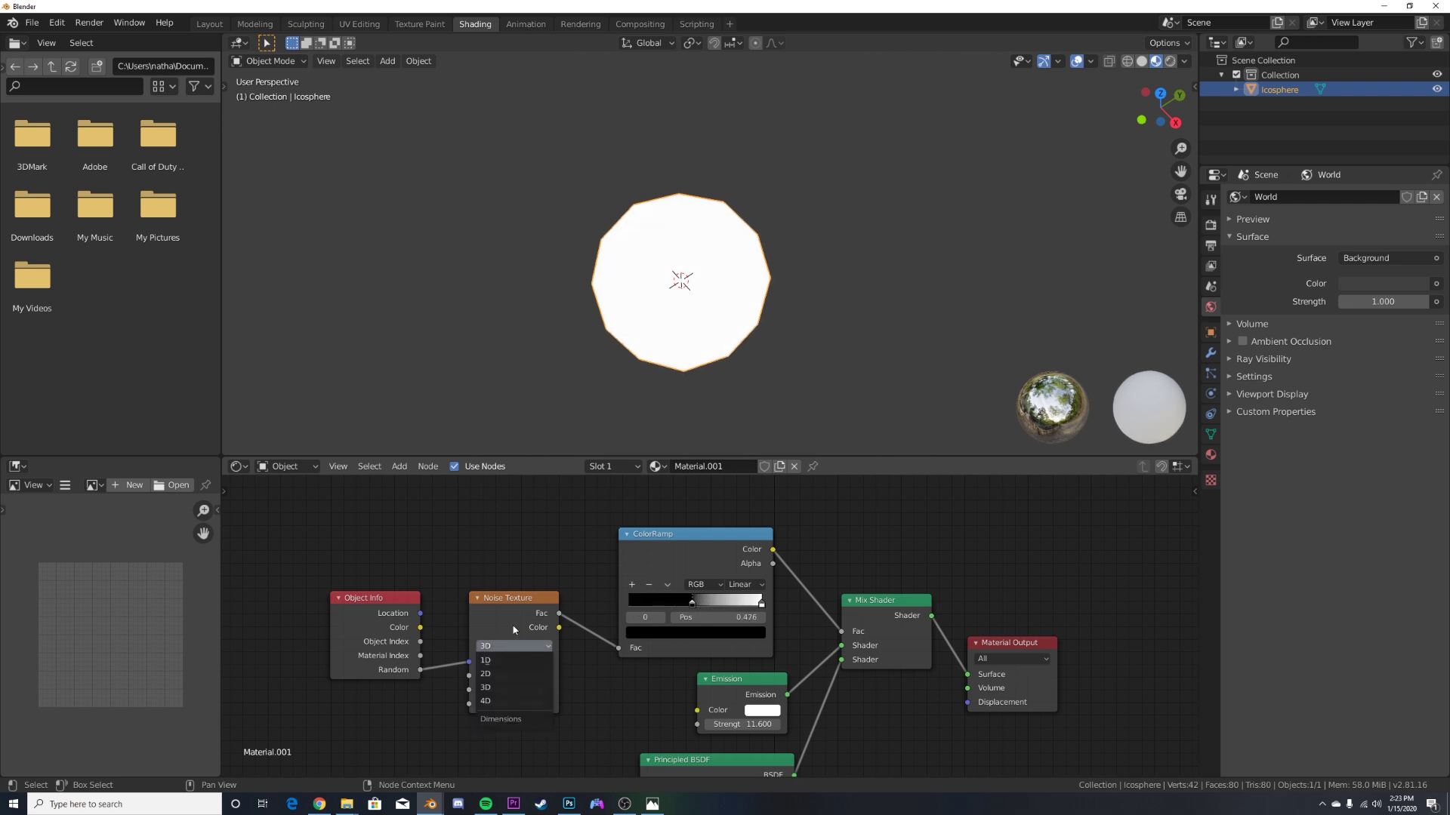
click(509, 646)
click(514, 701)
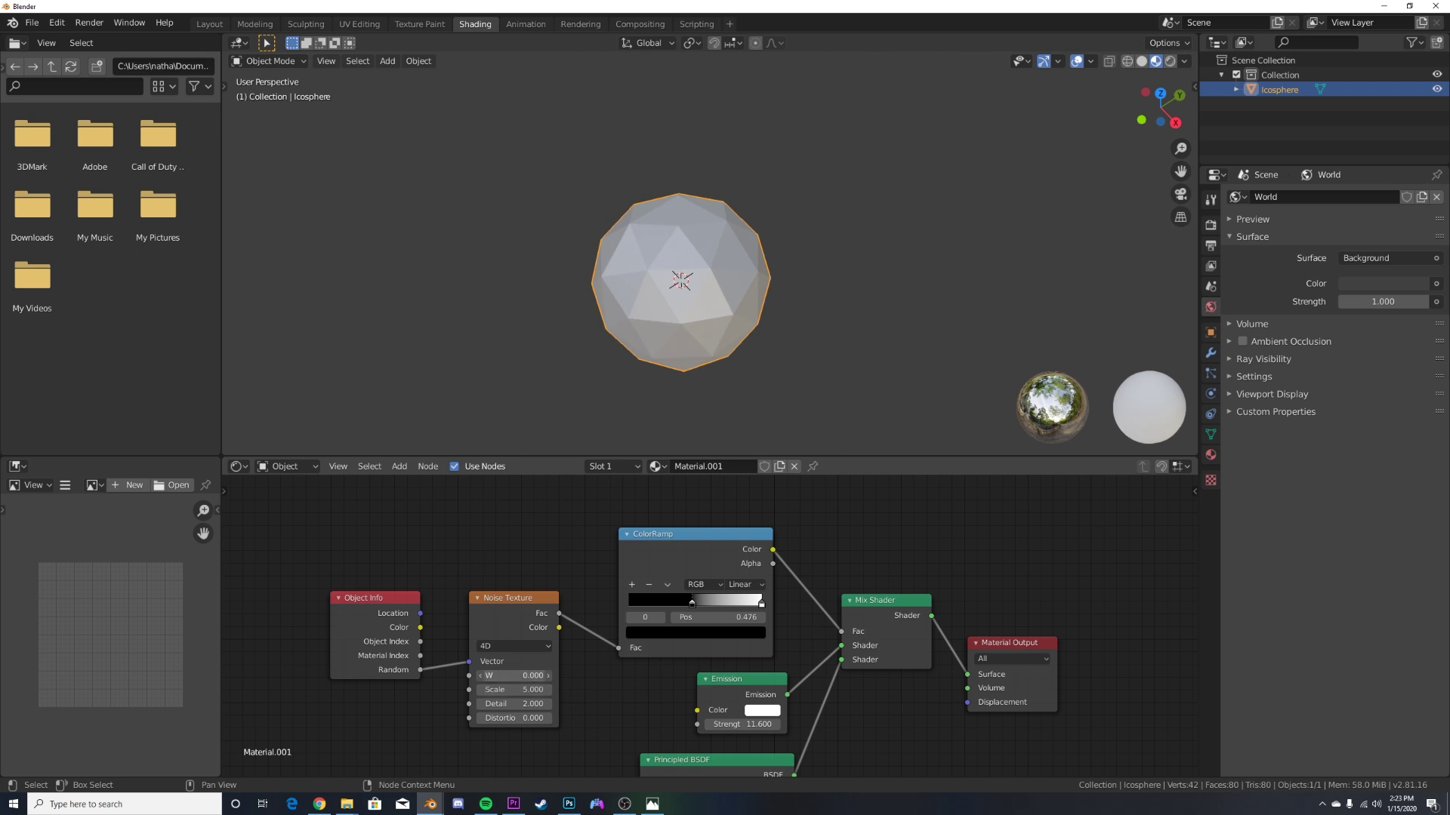
drag(497, 675, 498, 684)
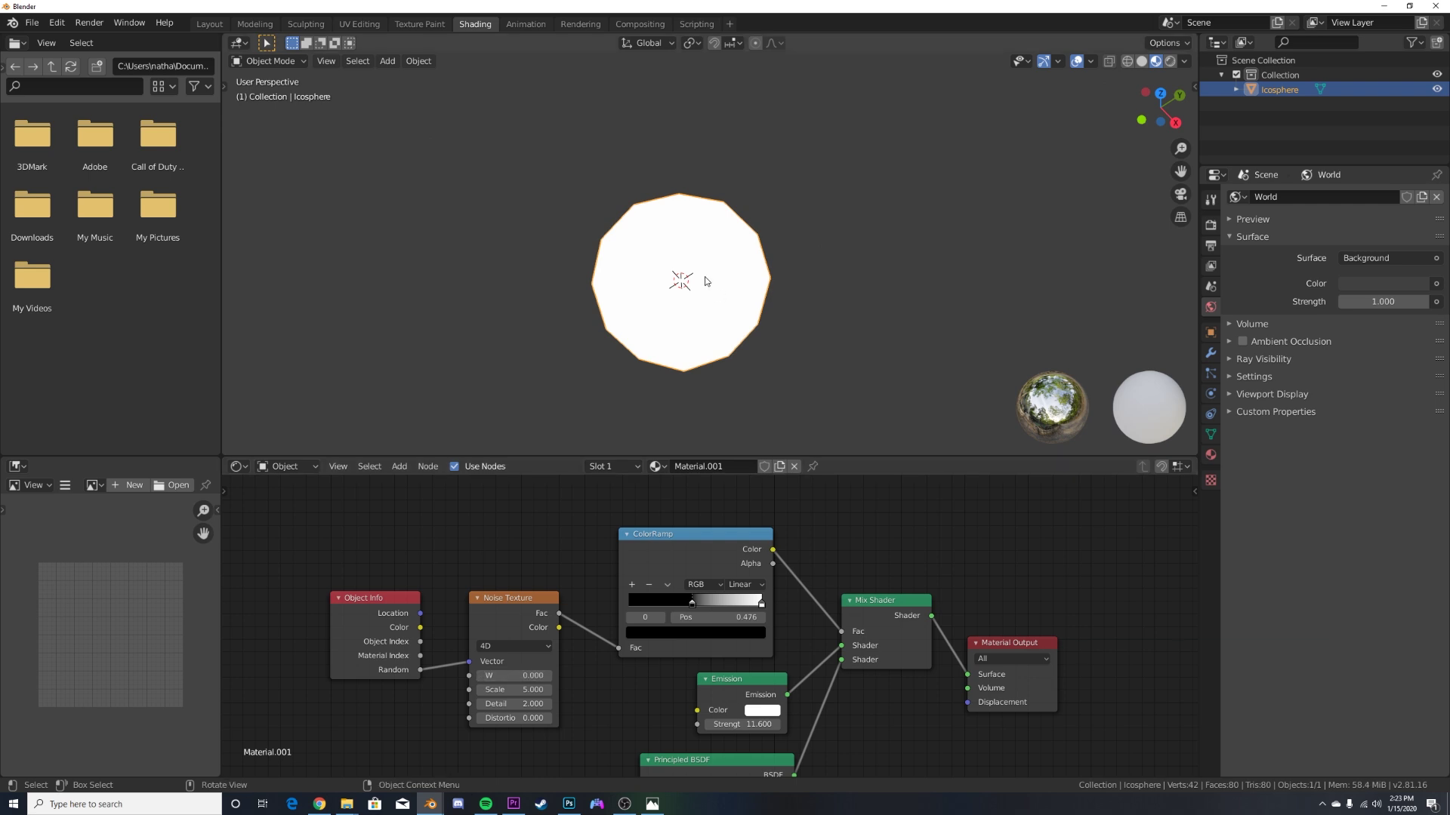
Make seven copies of the icosphere in the Layout workspace, spreading them around the original
click(209, 25)
scroll(624, 372, down, 5)
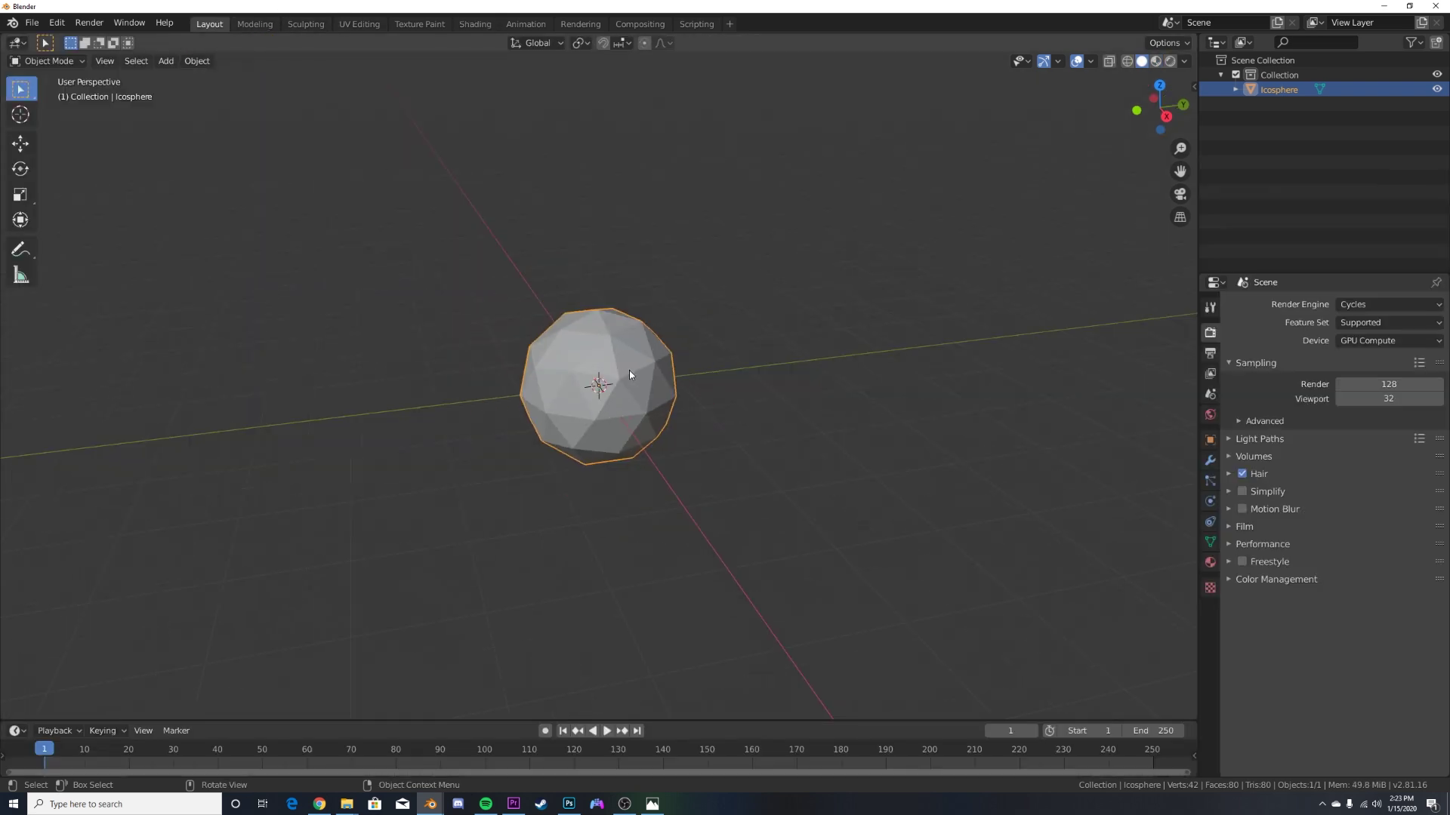
key(shift+d)
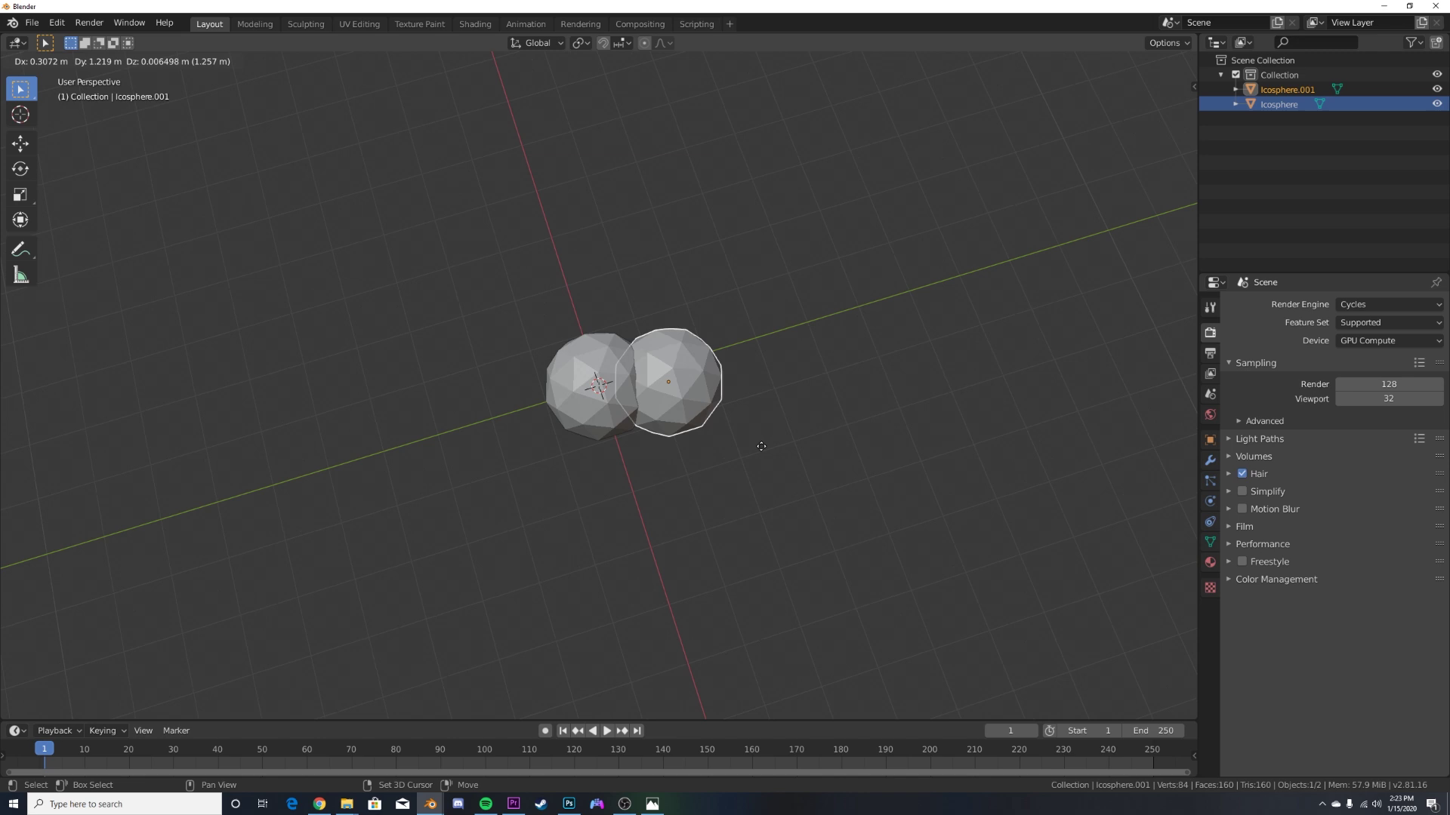
click(816, 470)
key(shift+d)
click(777, 292)
key(shift+d)
click(463, 281)
key(shift+d)
click(489, 546)
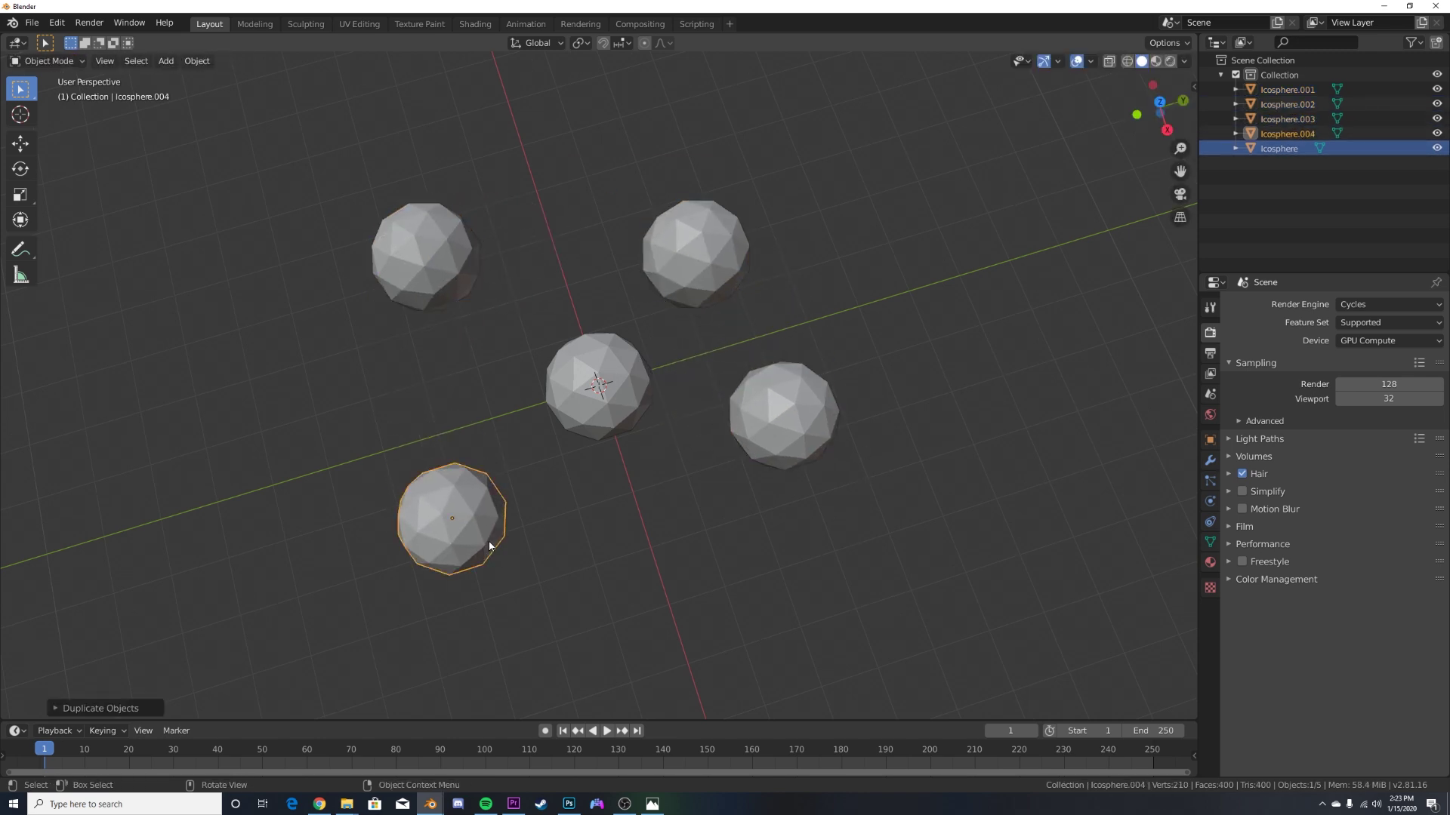
key(shift+d)
click(733, 611)
key(shift+d)
click(372, 429)
key(shift+d)
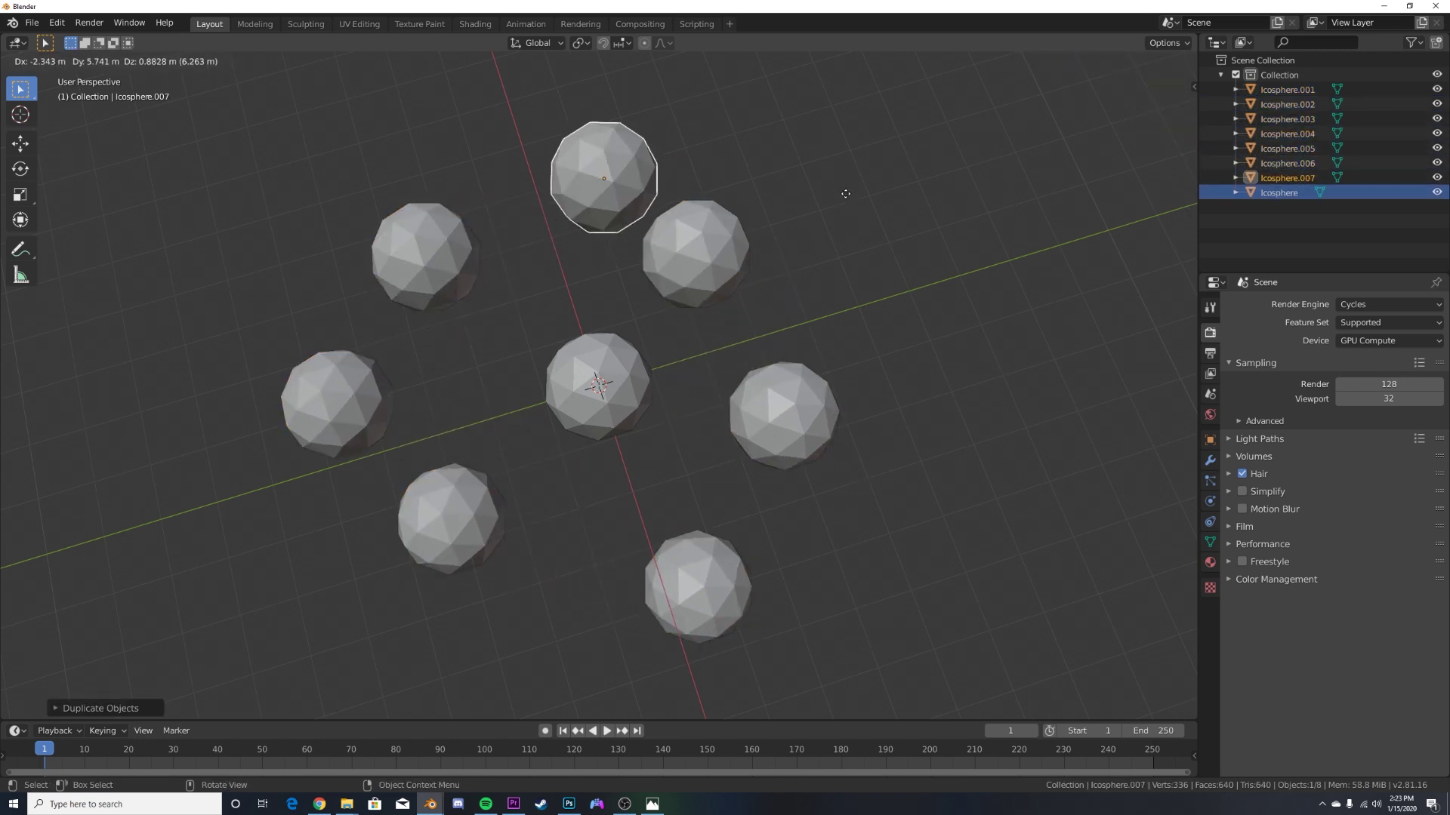
click(608, 169)
key(z)
click(712, 262)
key(z)
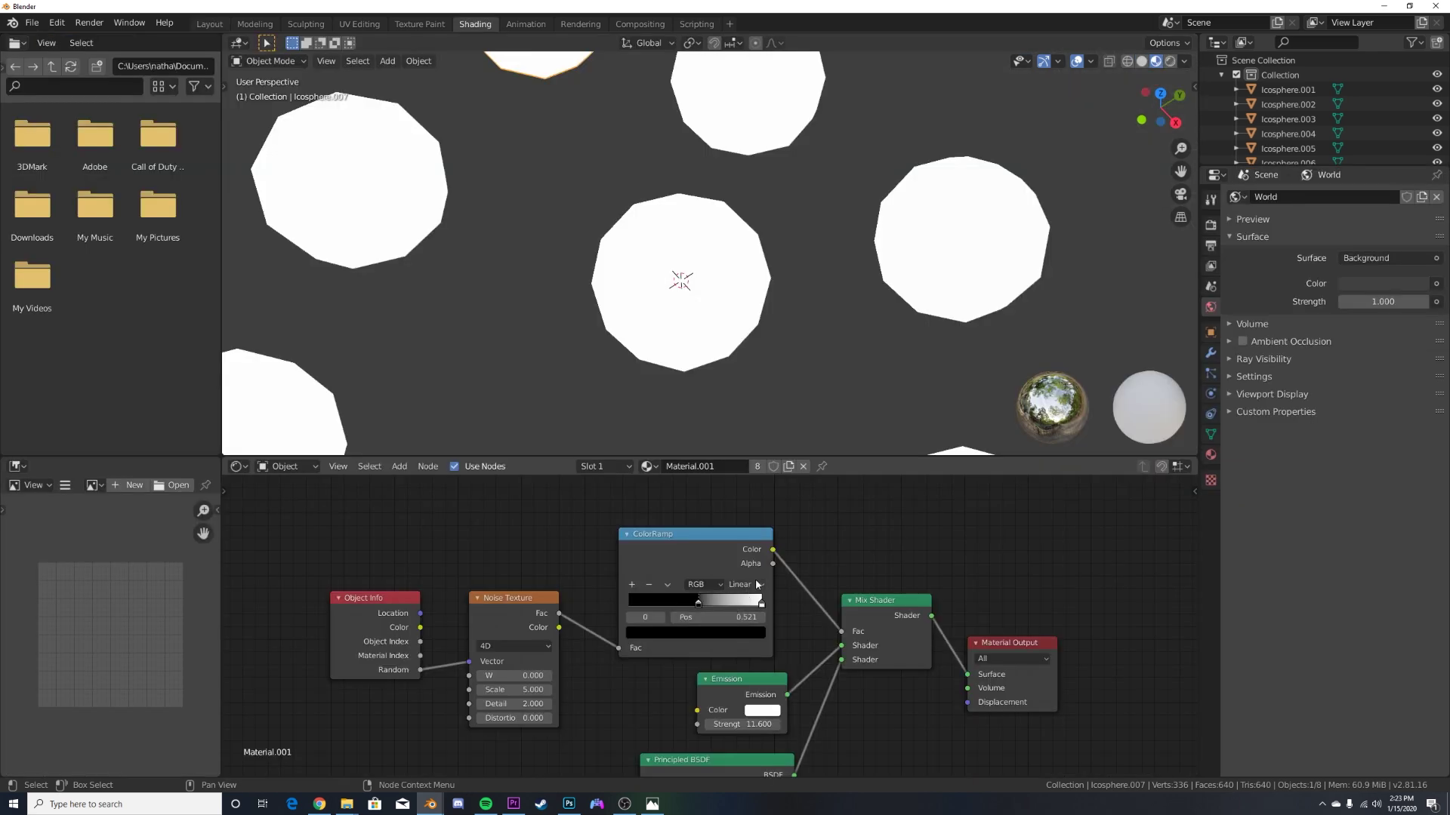
Set the ColorRamp interpolation to Constant with its white stop at 0.510, and set the Noise Texture's W to 1.370
click(744, 585)
drag(732, 604, 696, 604)
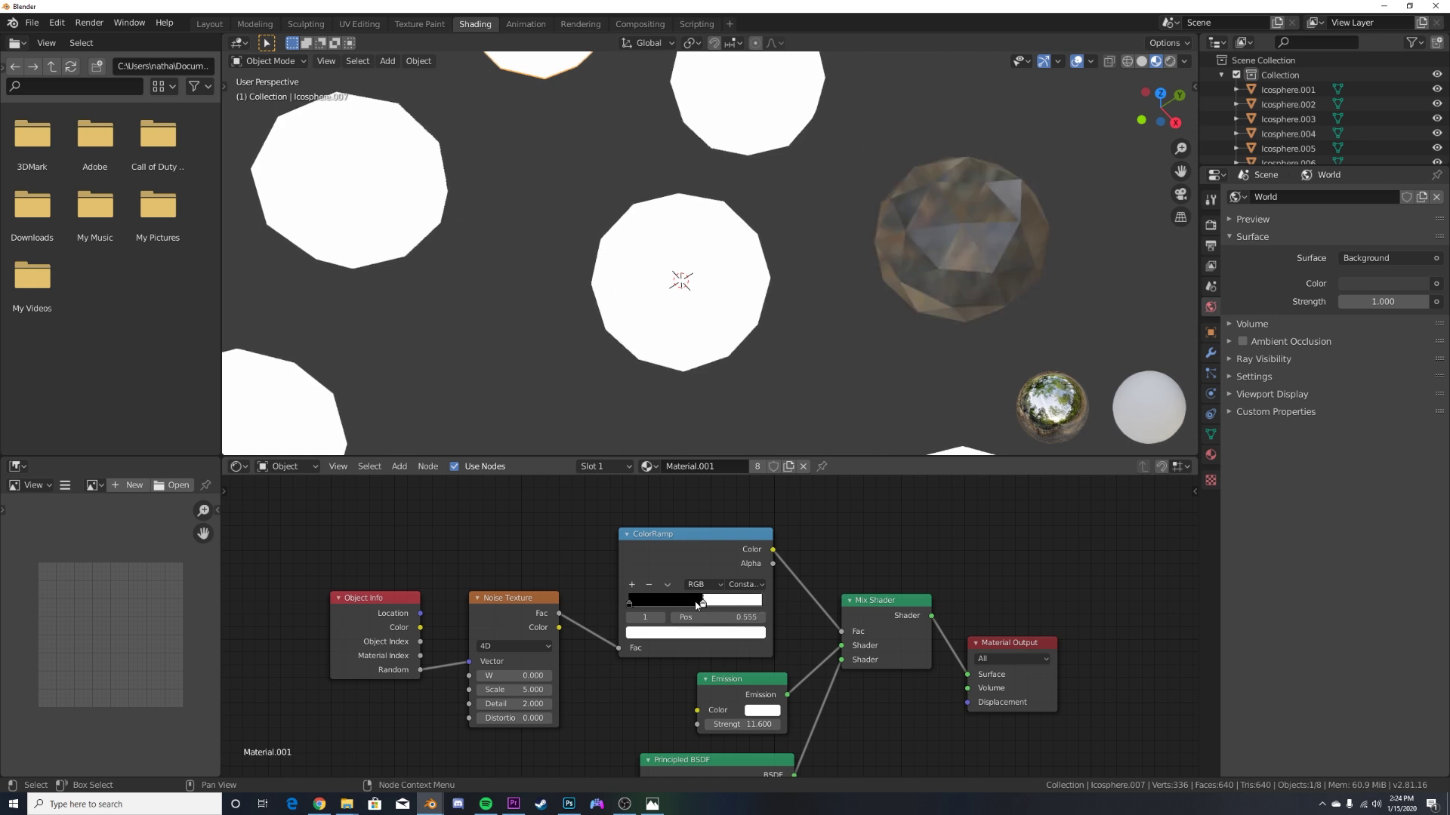
scroll(684, 333, down, 5)
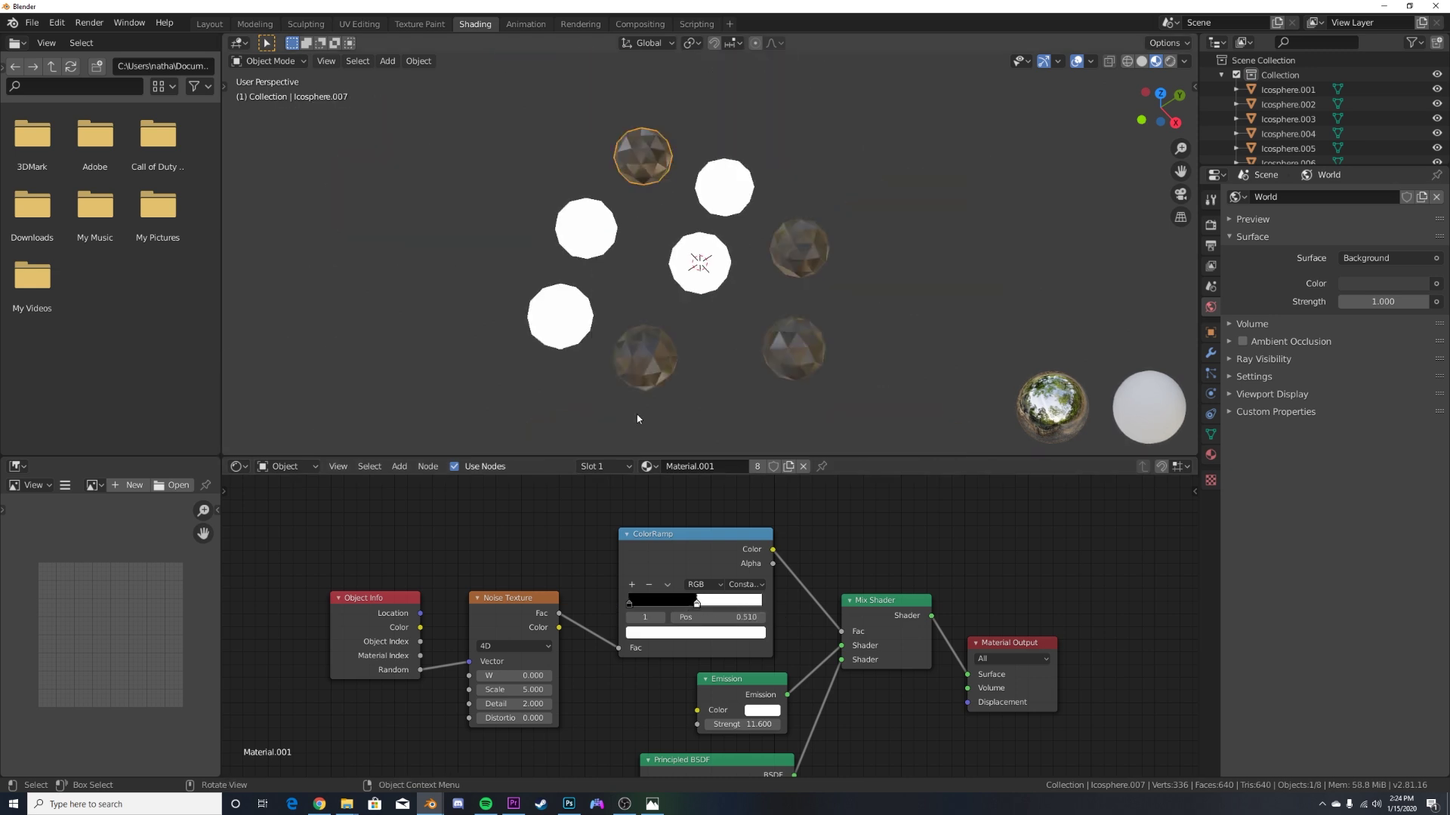
mouse_move(513, 676)
mouse_down()
mouse_move(559, 676)
mouse_move(499, 676)
mouse_move(515, 676)
mouse_up()
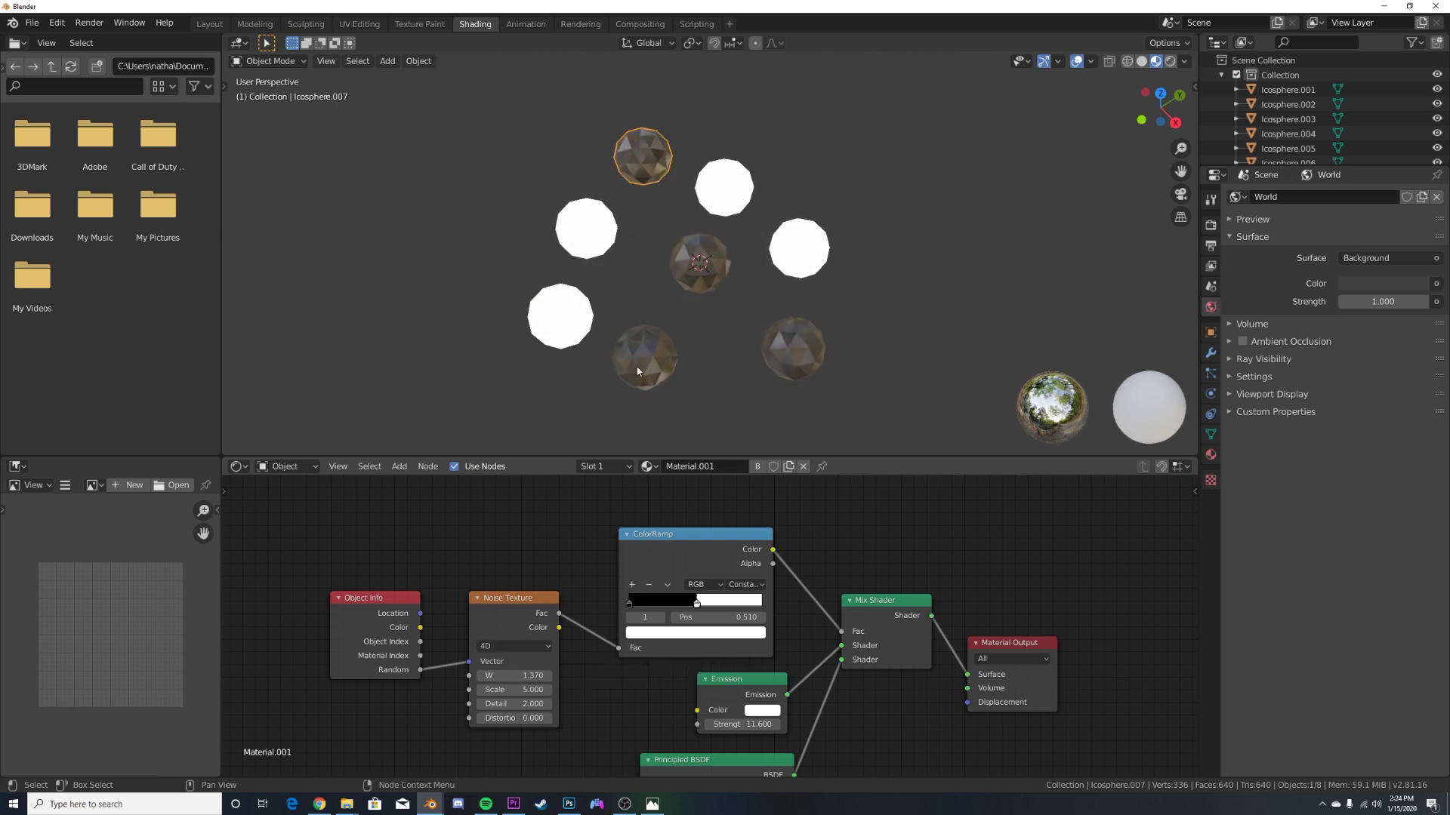
Duplicate all eight icospheres, place the copies above the originals, and try out the Noise Texture's W before resetting it to 0
middle_drag(653, 320, 694, 277)
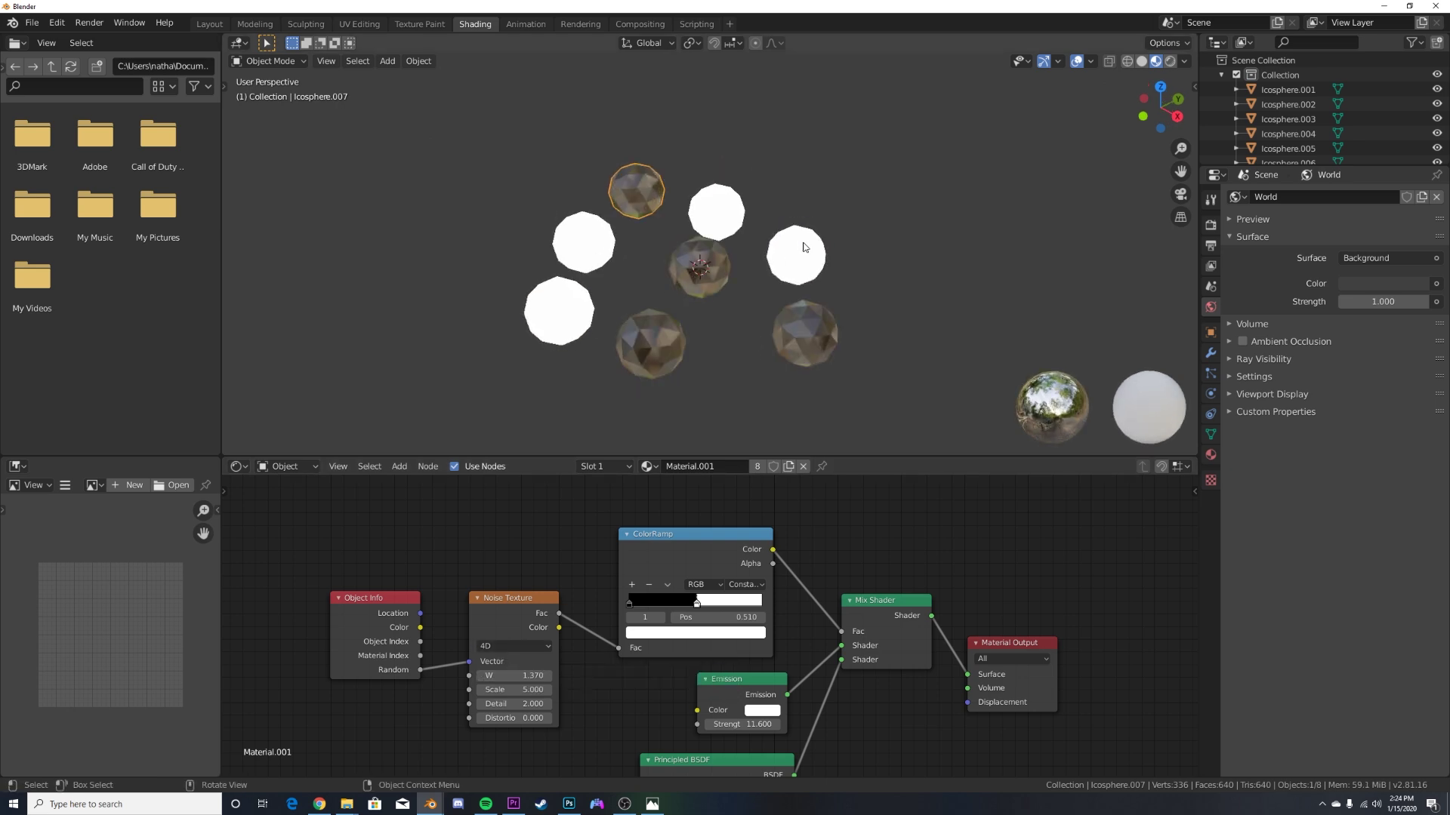
key(b)
drag(865, 159, 382, 388)
middle_drag(723, 403, 724, 375)
scroll(724, 375, down, 2)
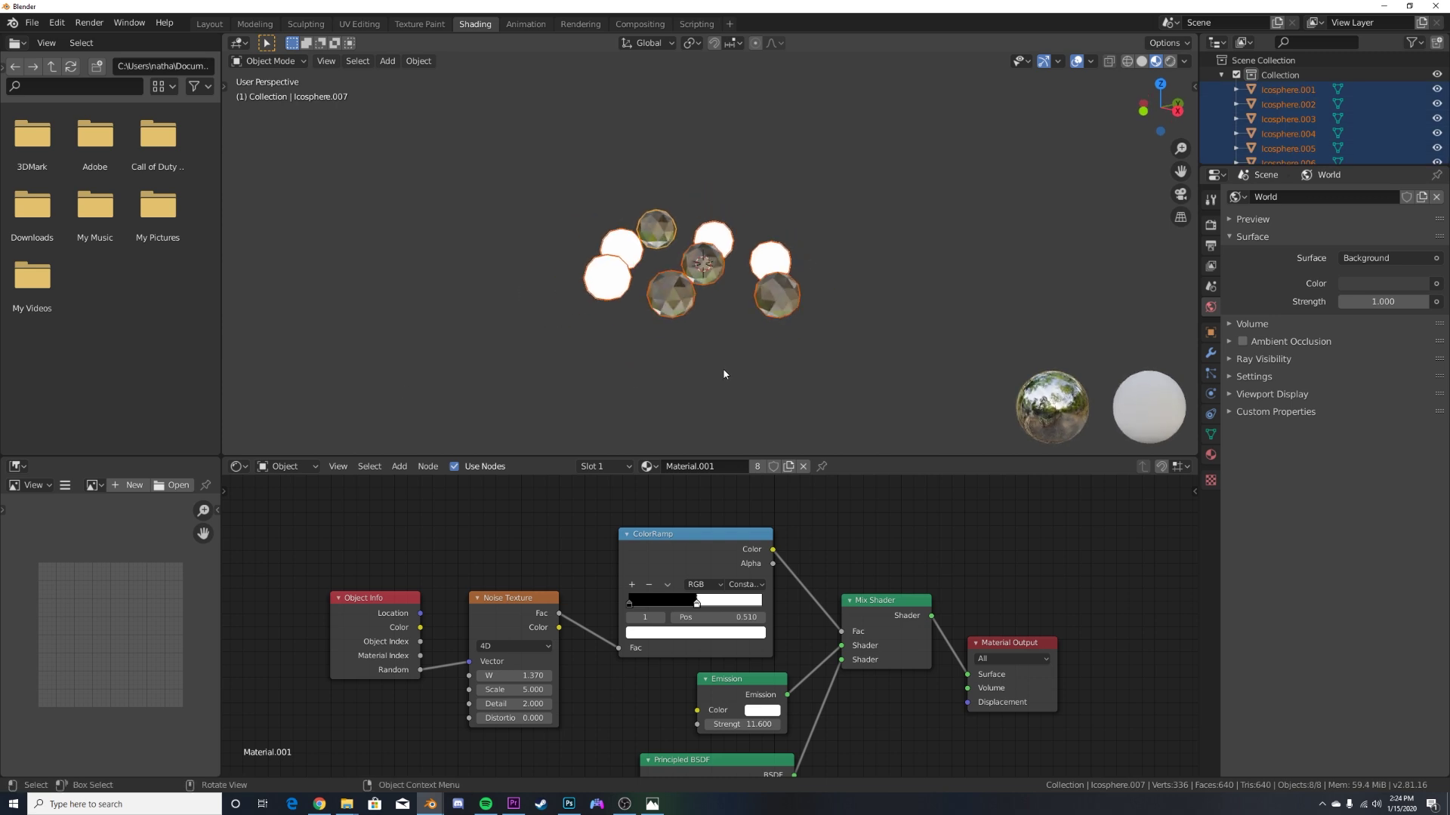
key(shift+d)
click(737, 261)
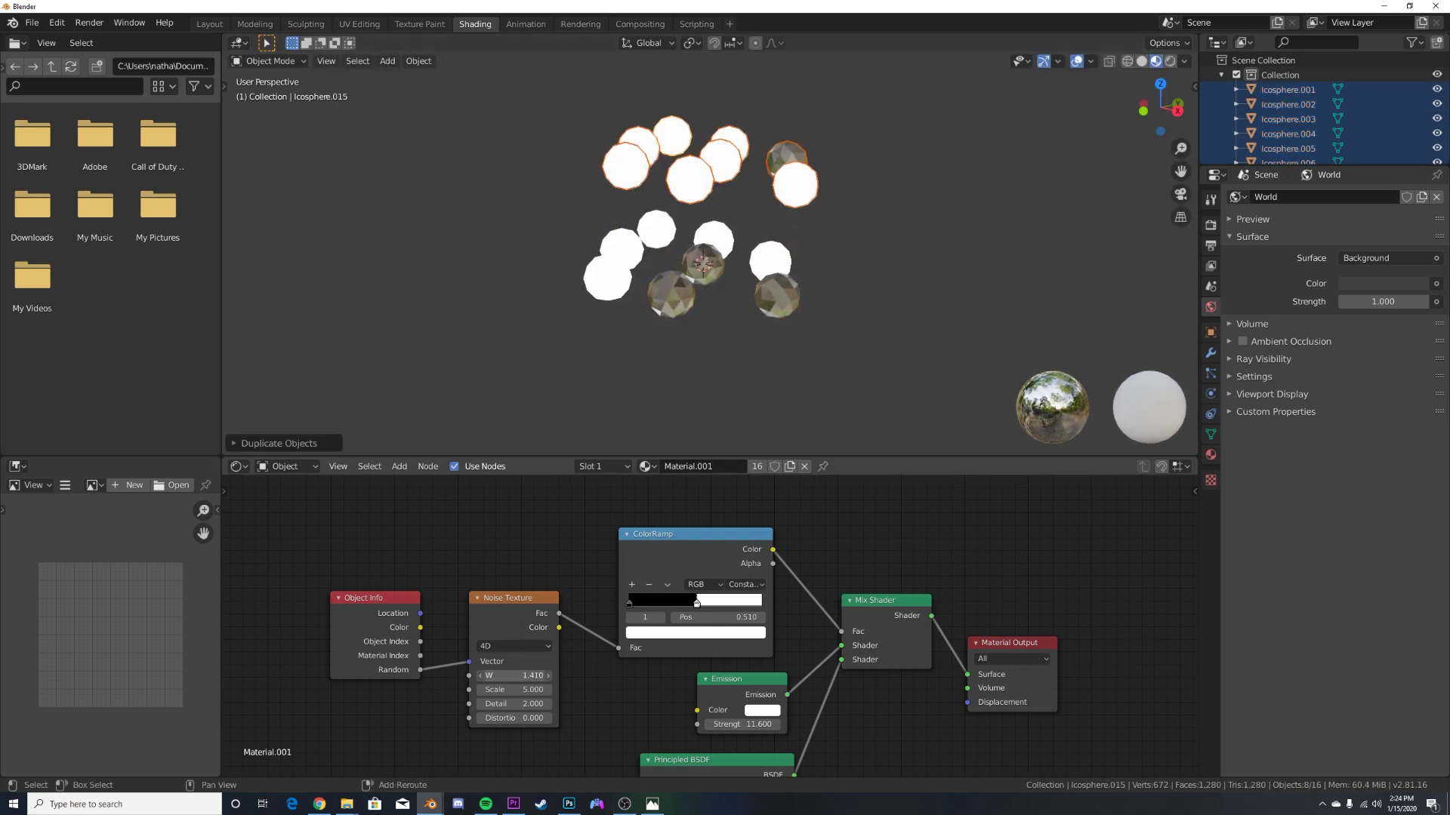
drag(514, 676, 537, 676)
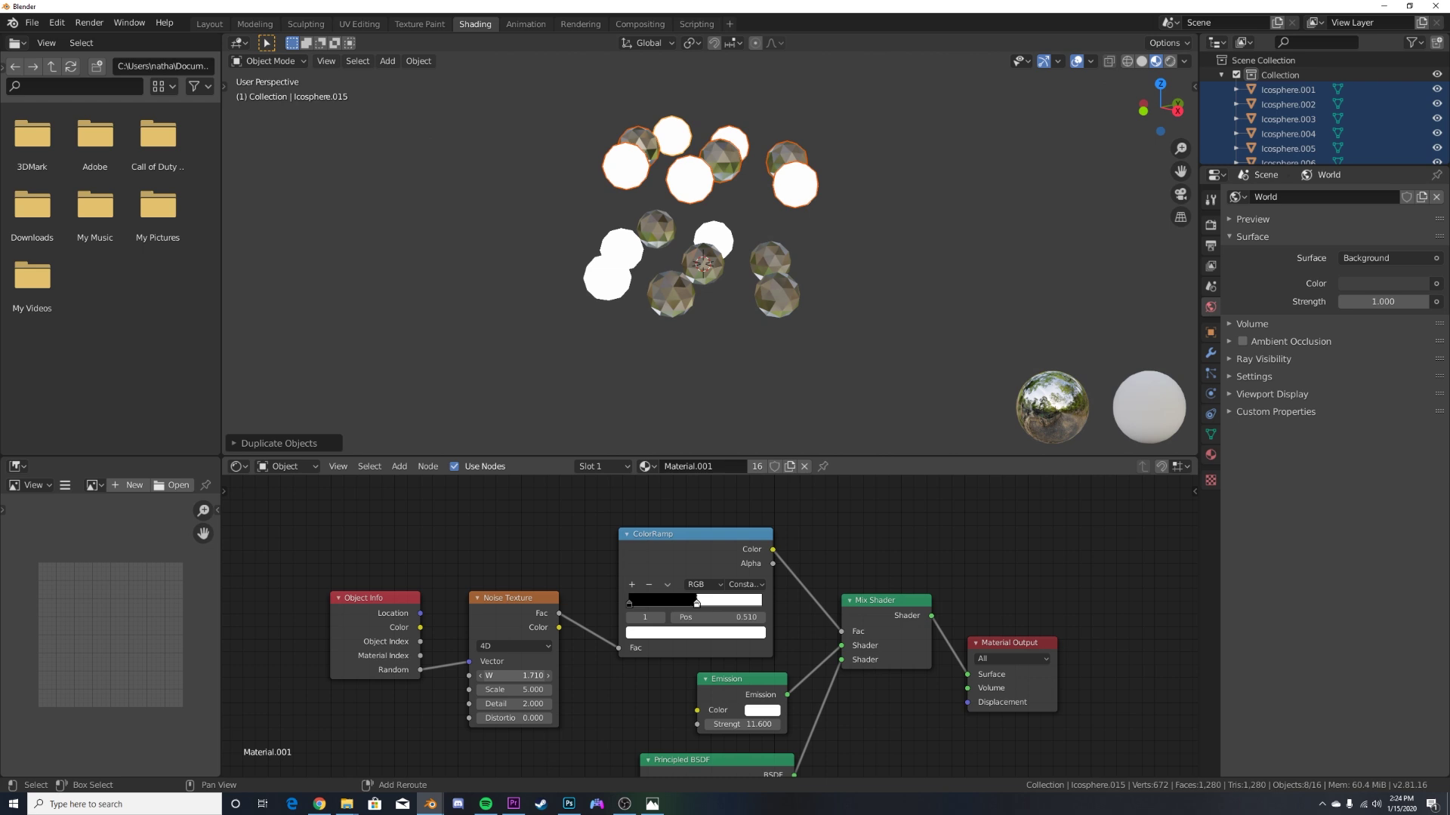
middle_drag(701, 415, 699, 398)
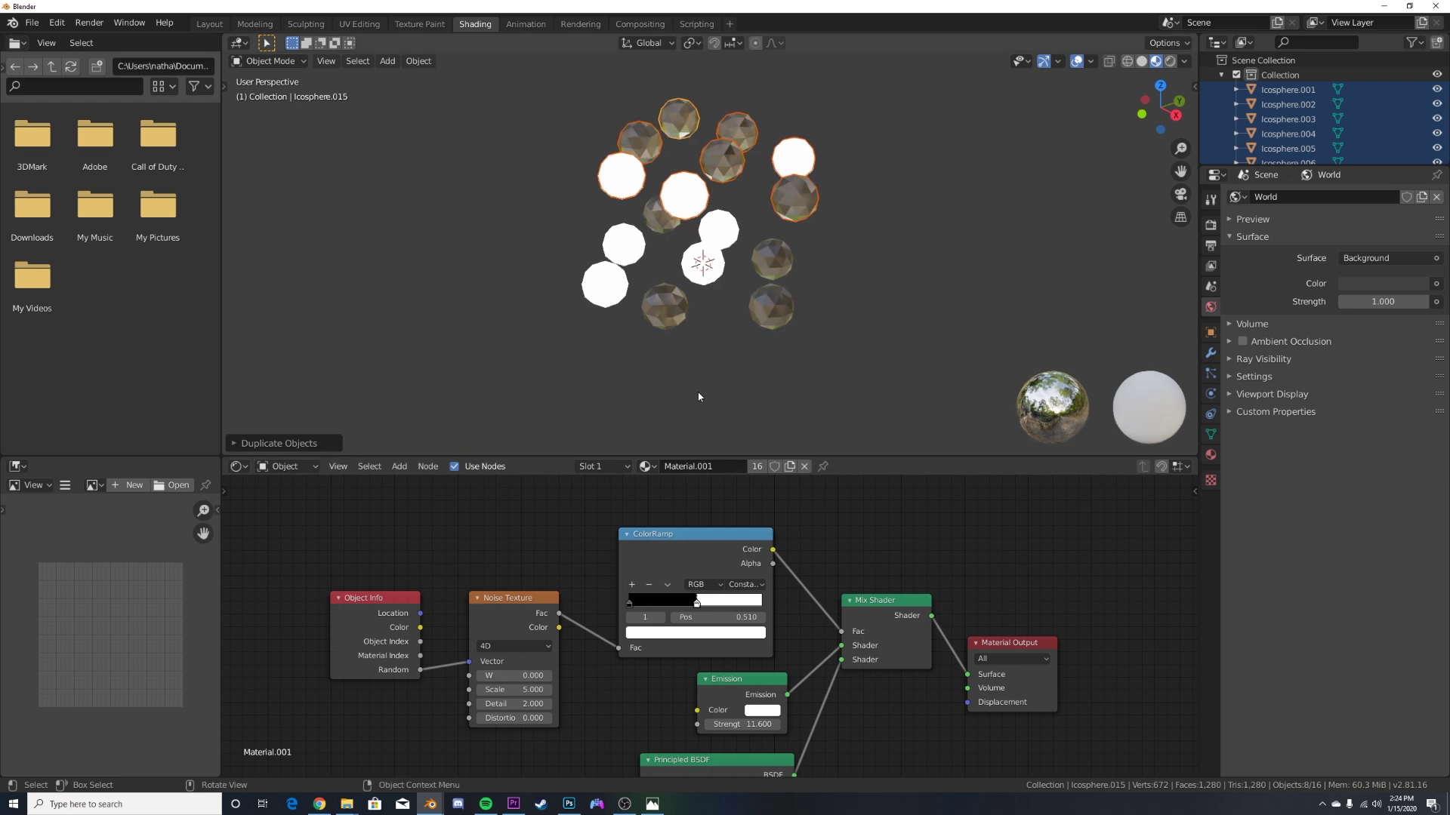
Move the Emission node beside the Principled BSDF and place a duplicate of the ColorRamp node before it
scroll(682, 687, down, 2)
middle_drag(681, 687, 613, 626)
drag(646, 582, 530, 683)
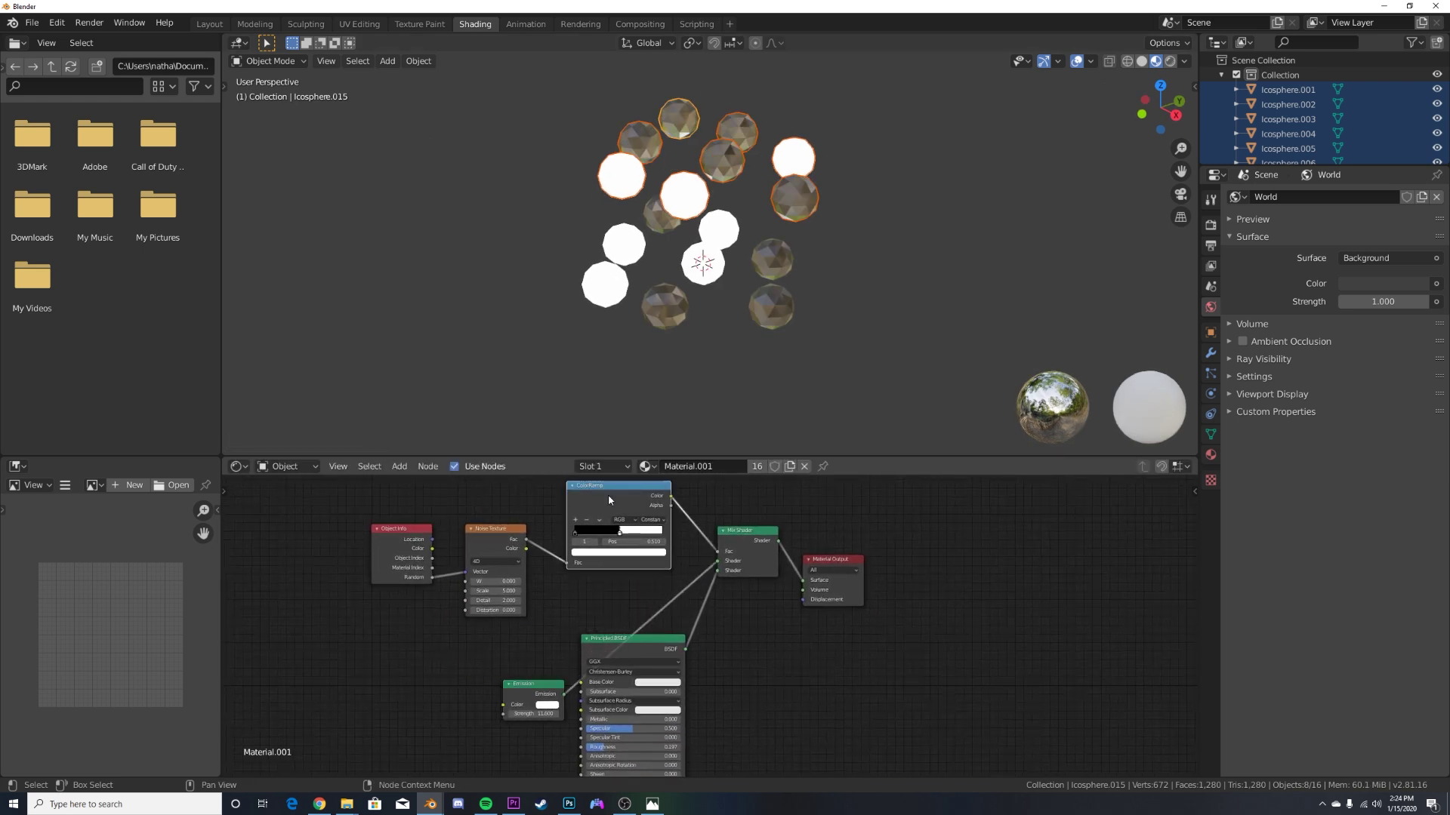
drag(609, 496, 410, 684)
scroll(468, 690, up, 2)
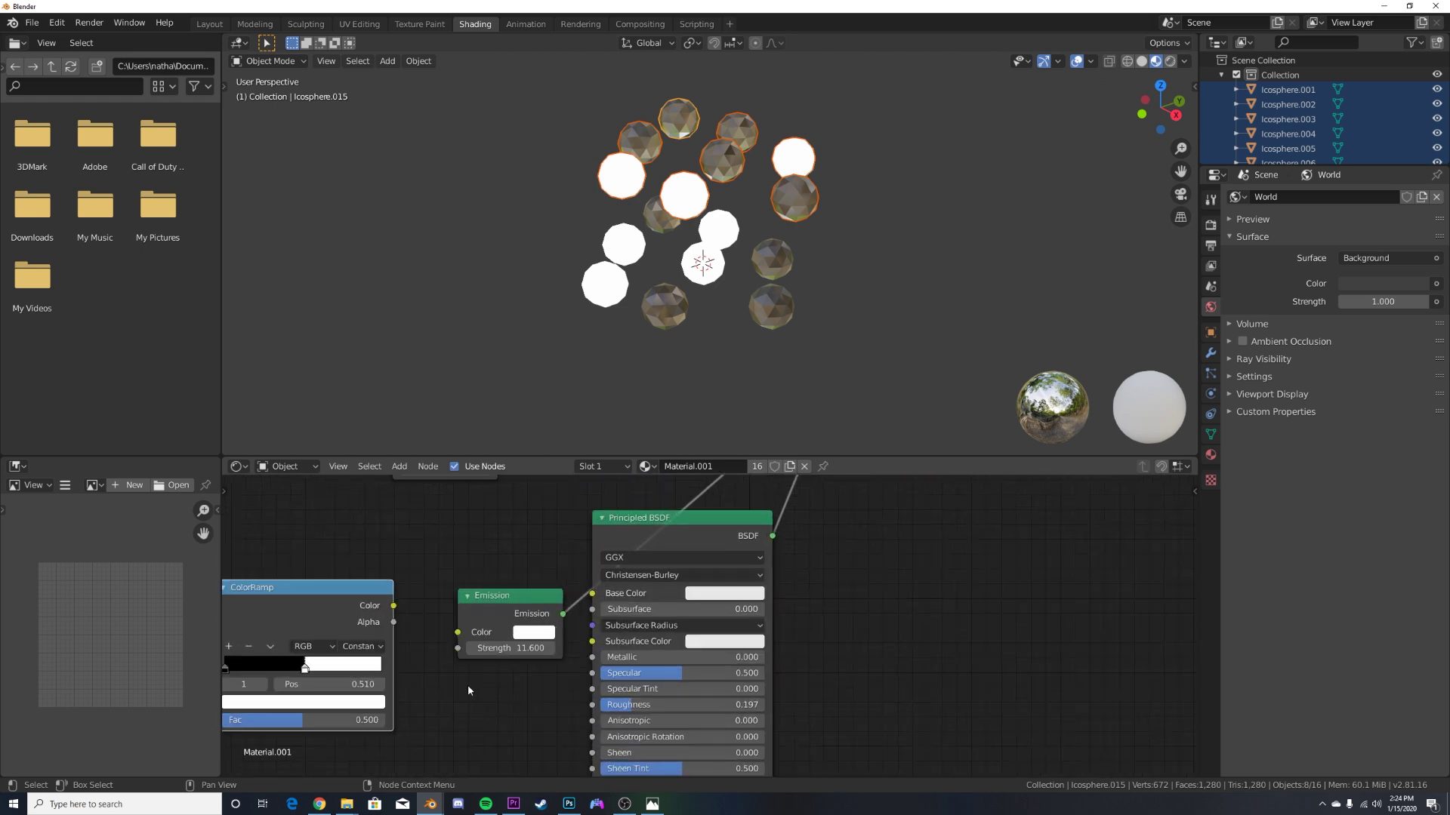
Recolour the duplicated ColorRamp's white stop to saturated red (hue 0.965) and its black stop to bright cyan
middle_drag(468, 690, 688, 656)
click(514, 669)
click(547, 521)
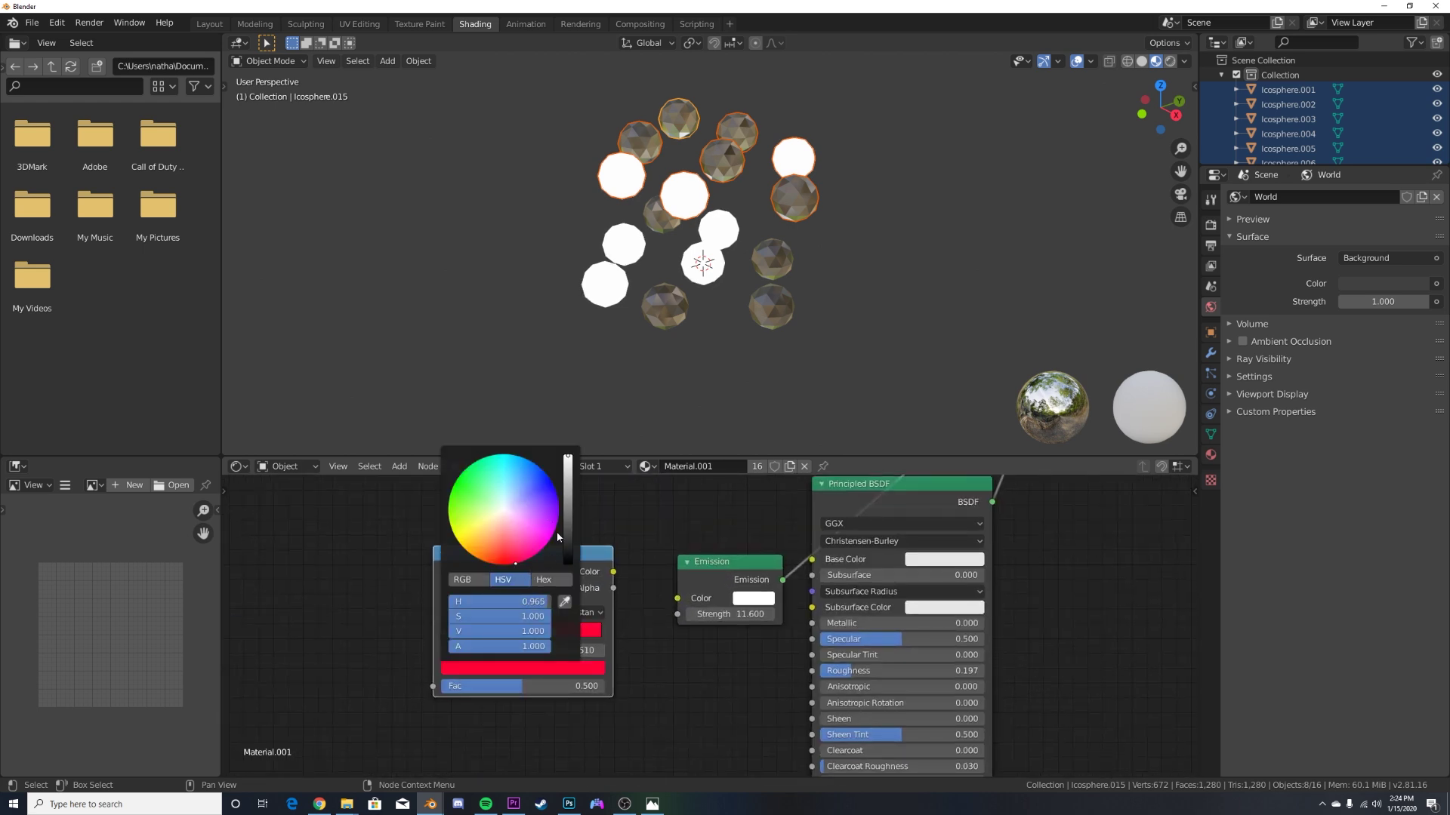
click(568, 669)
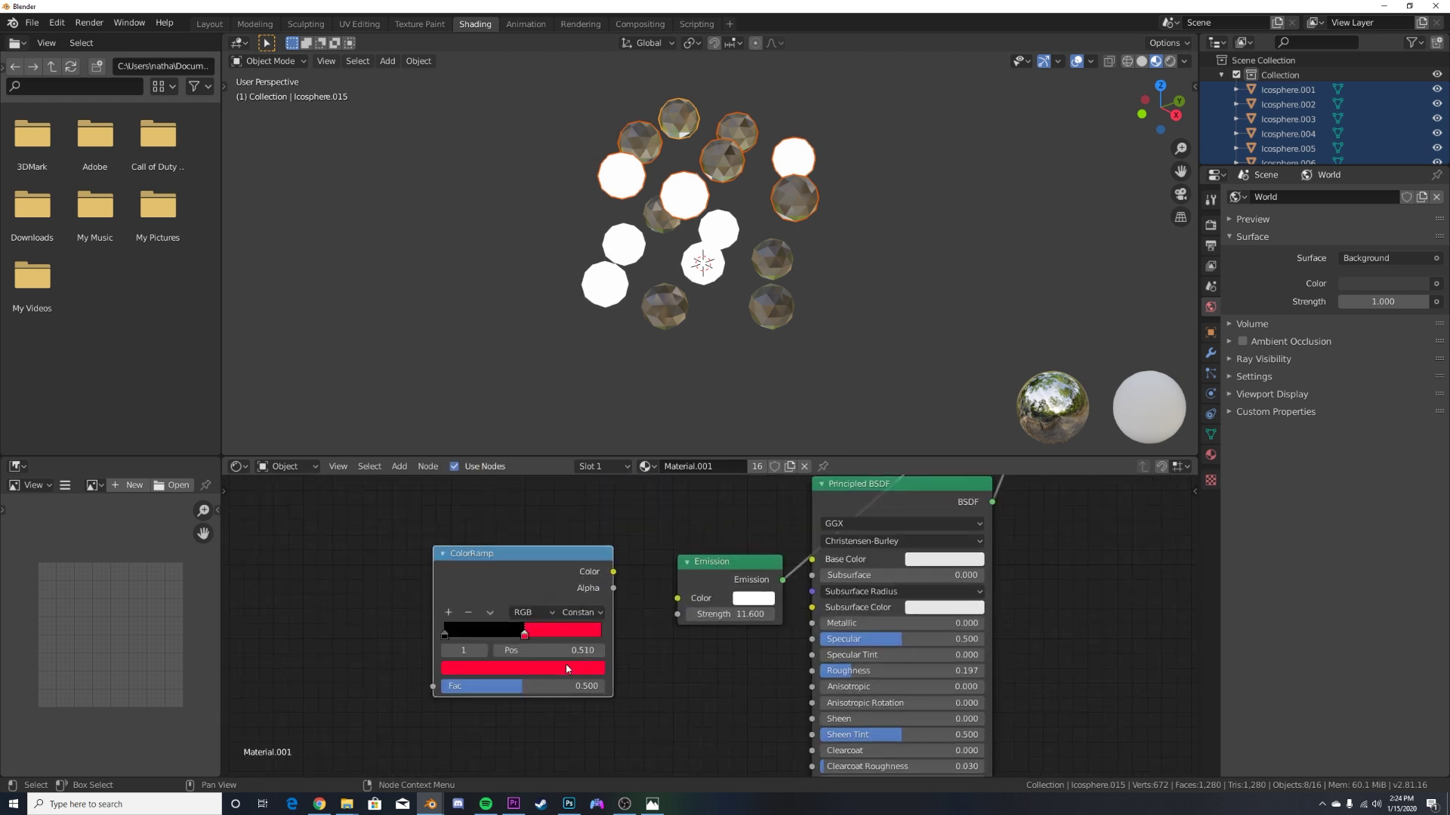
click(469, 671)
drag(566, 486, 566, 455)
drag(511, 481, 514, 455)
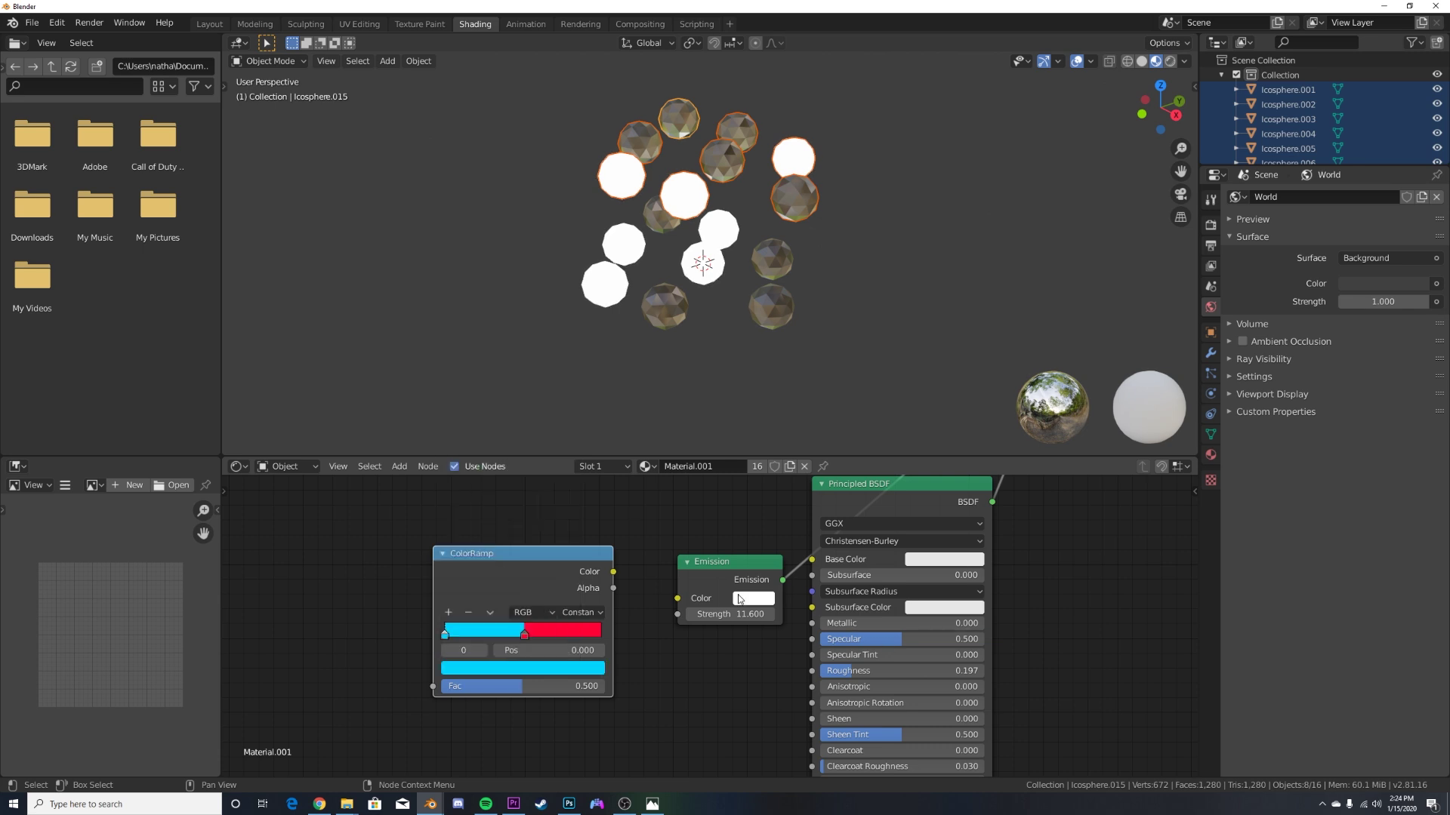
Connect the duplicated ColorRamp's Color output to the Emission Color input and the Noise Texture's Fac output to that ramp's Fac input
drag(678, 606, 677, 607)
key(Home)
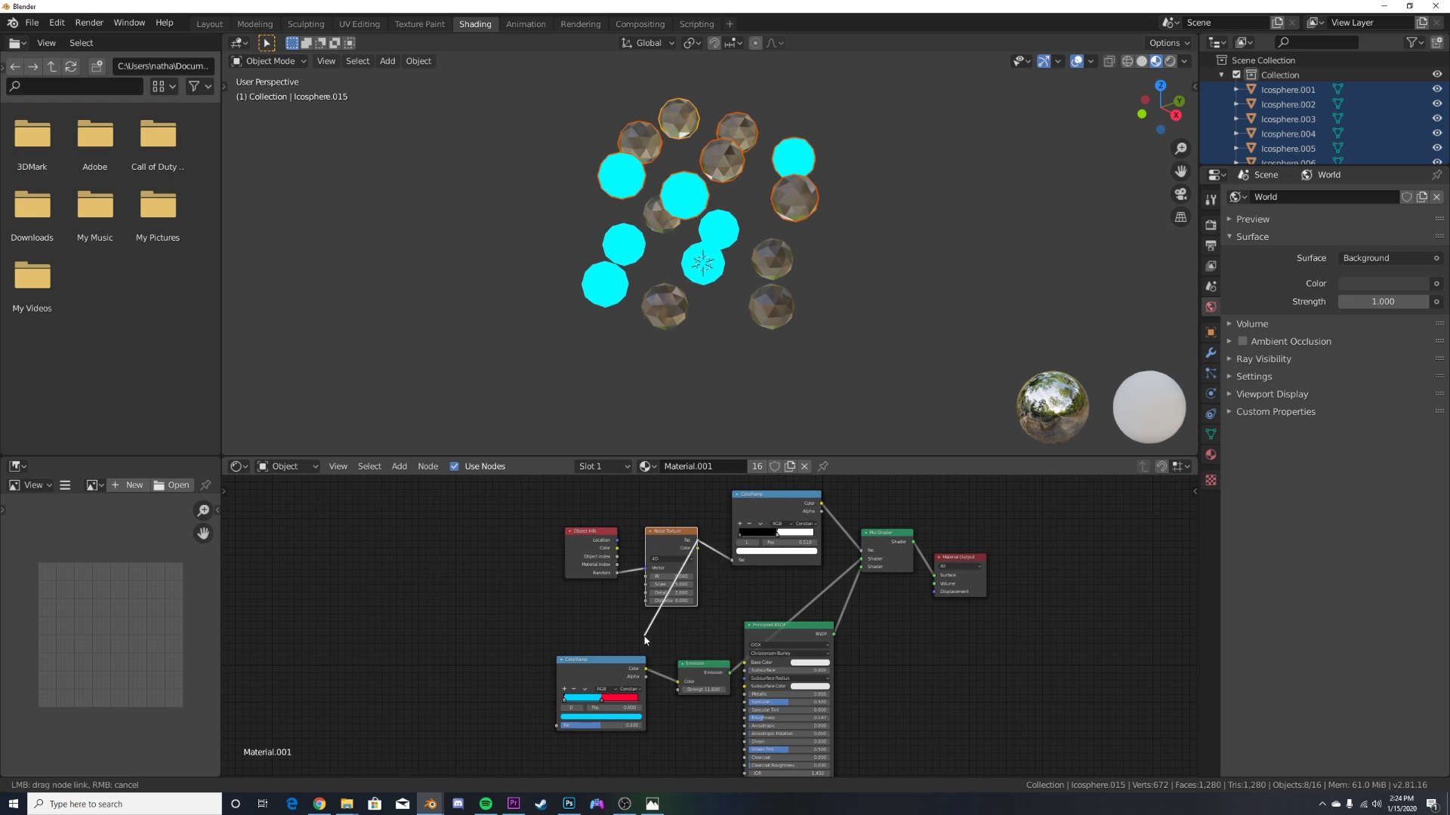
drag(554, 723, 555, 725)
Move the red stop of the cyan-red ColorRamp to 0.507 and set the Noise Texture's W to 0.170
scroll(641, 642, up, 3)
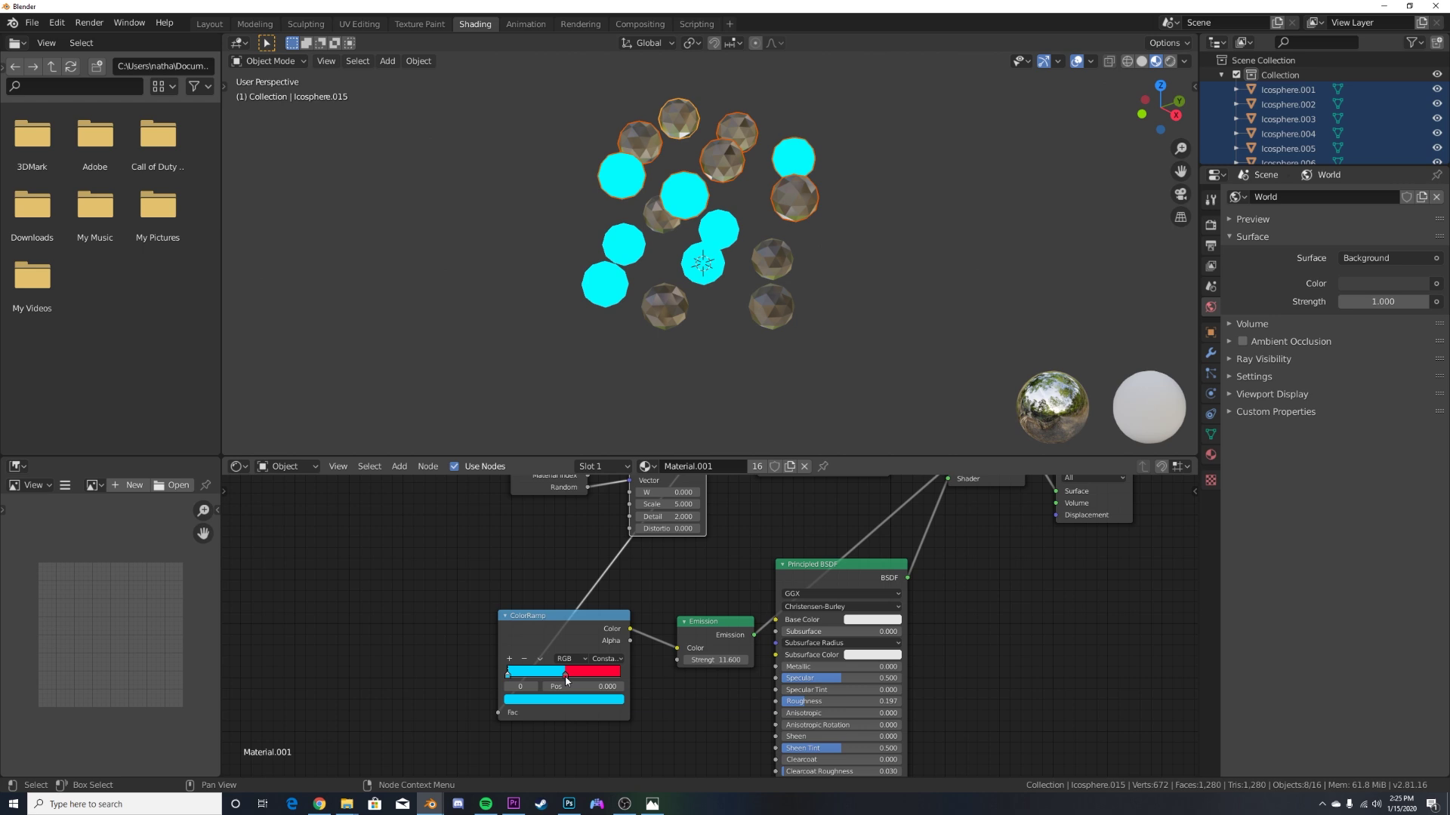
mouse_move(565, 677)
mouse_down()
mouse_move(548, 676)
mouse_move(567, 681)
mouse_up()
middle_drag(584, 619, 530, 690)
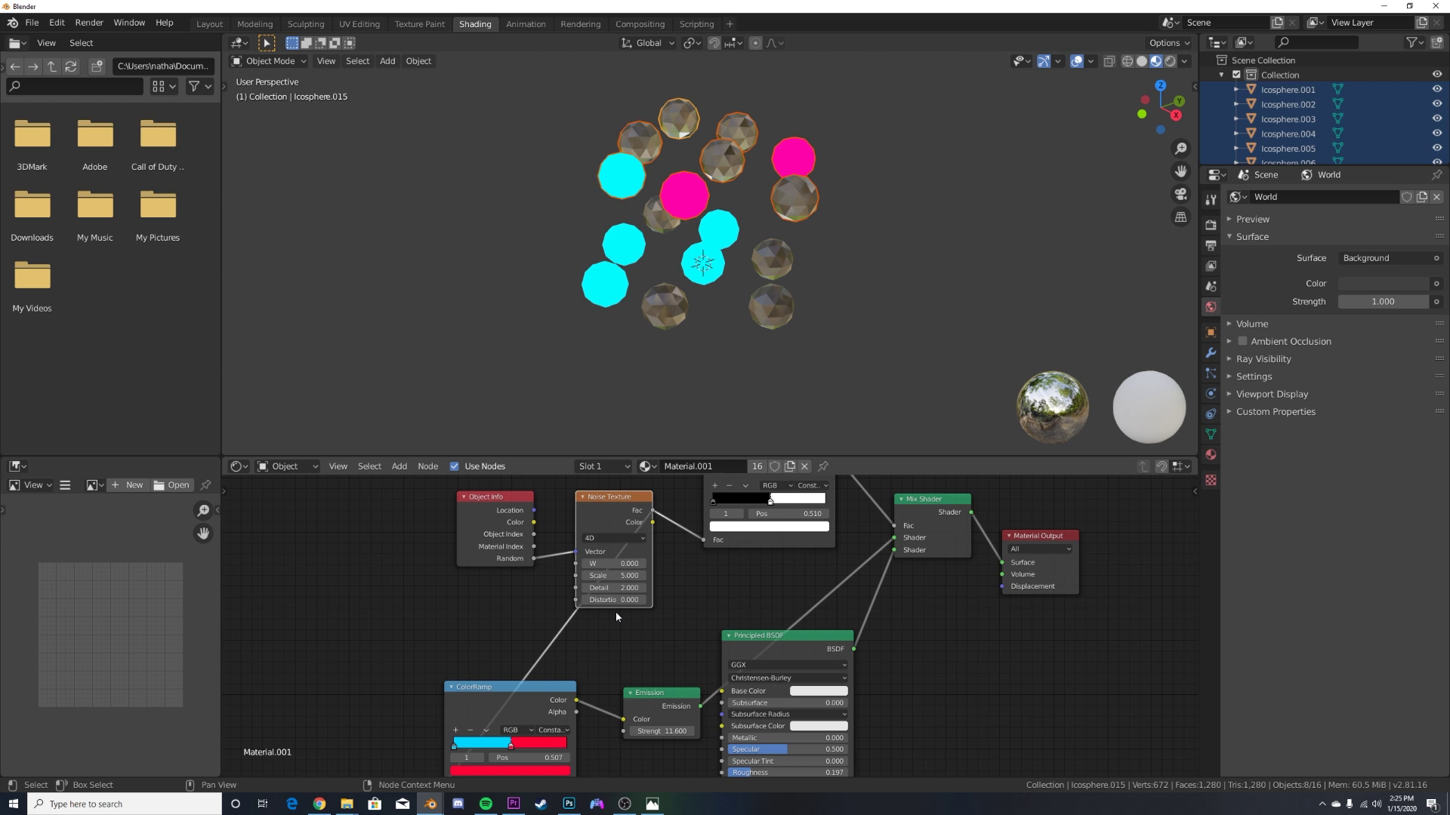
drag(620, 564, 589, 563)
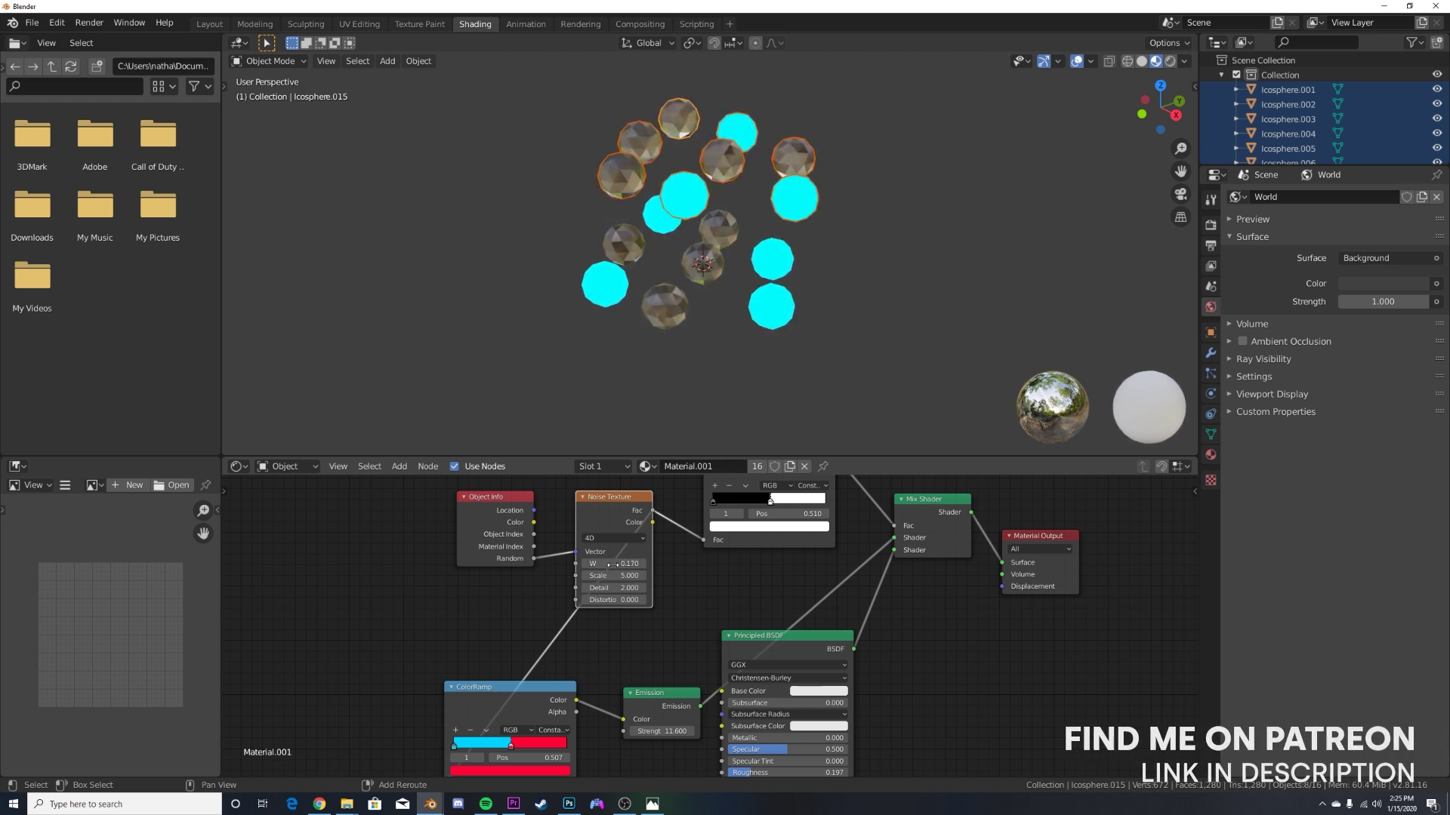
middle_drag(966, 271, 854, 240)
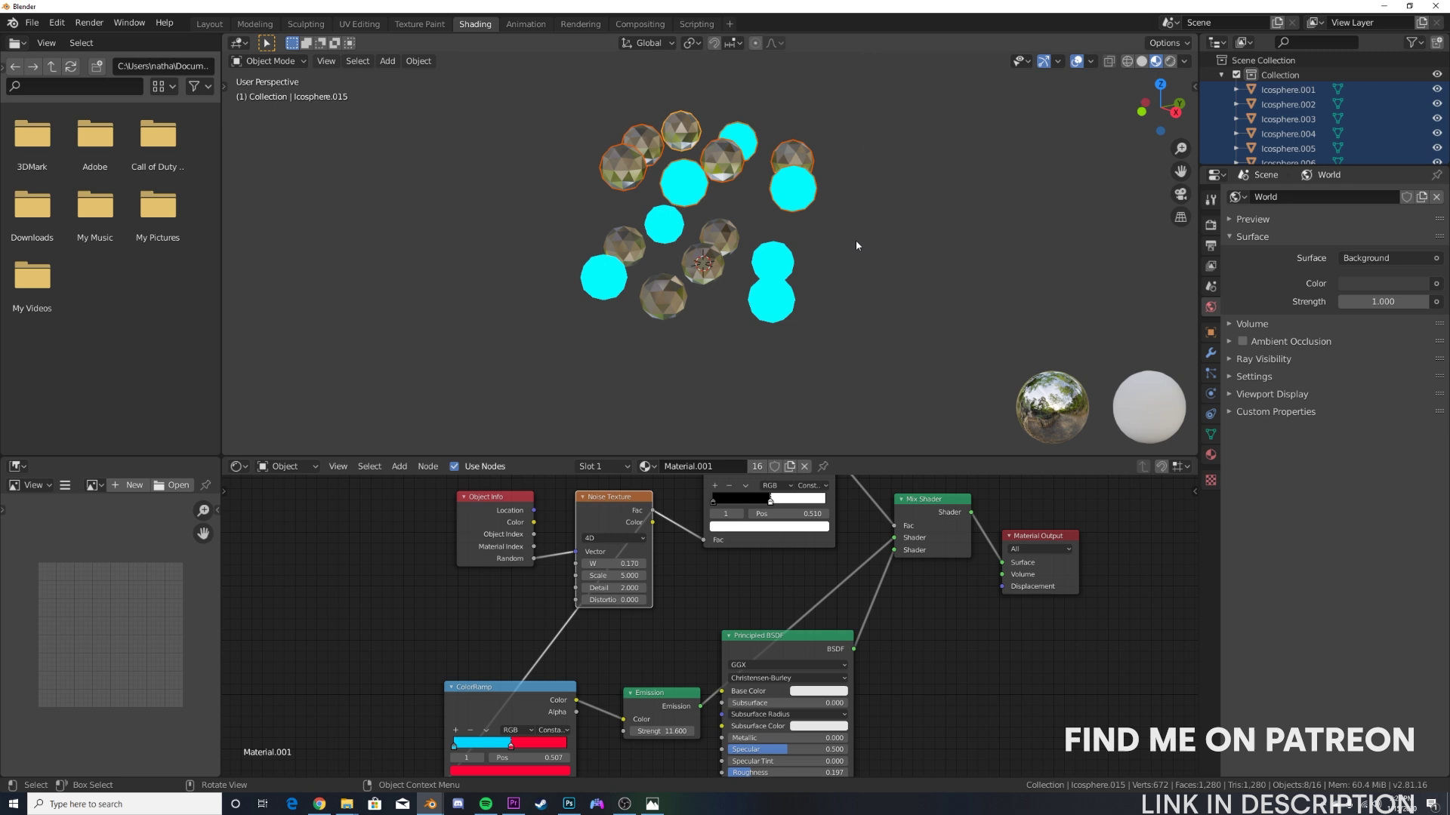
scroll(708, 636, down, 2)
middle_drag(707, 635, 721, 606)
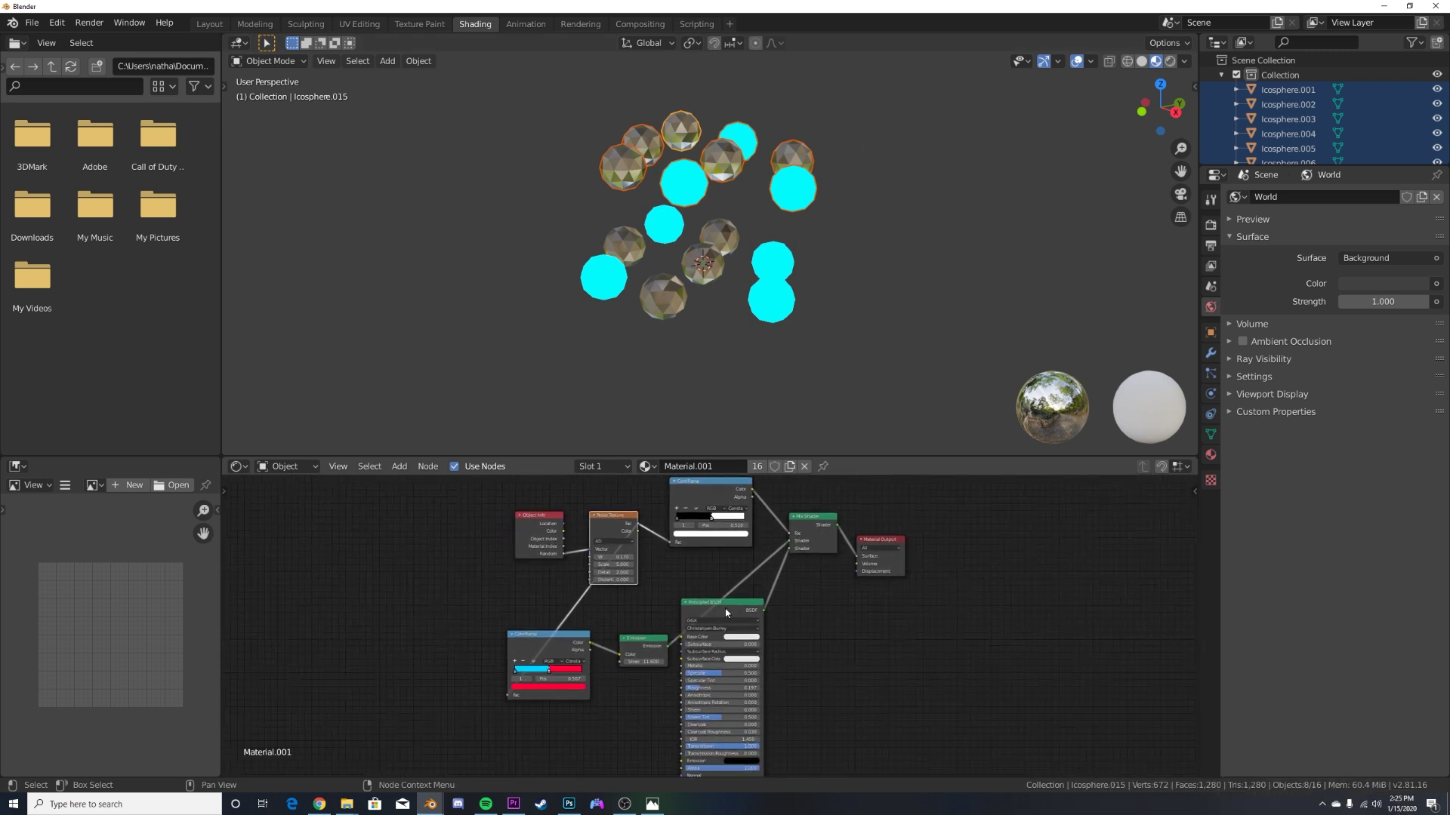